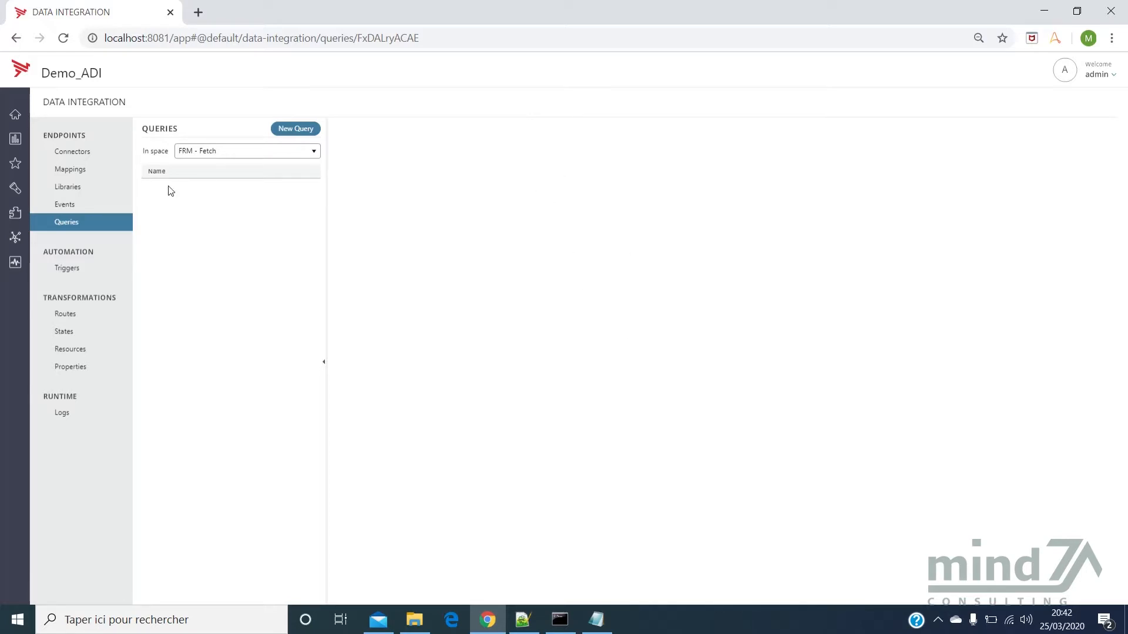
Create a new library named Axway in the FRM - Fetch space.
left_click(74, 198)
left_click(71, 190)
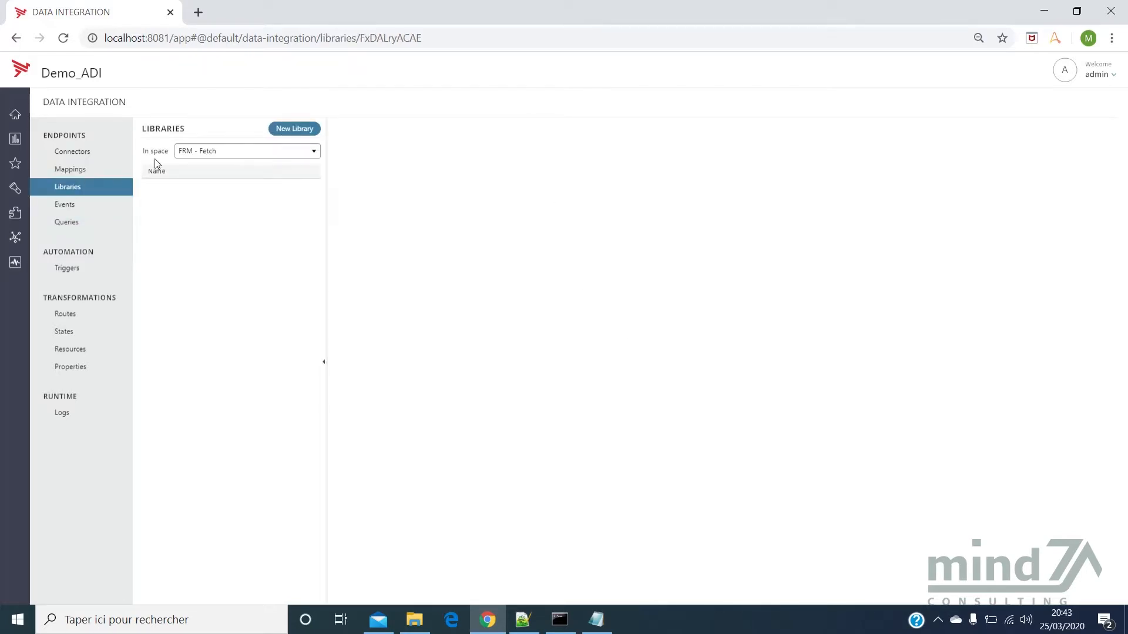
left_click(303, 130)
left_click(408, 148)
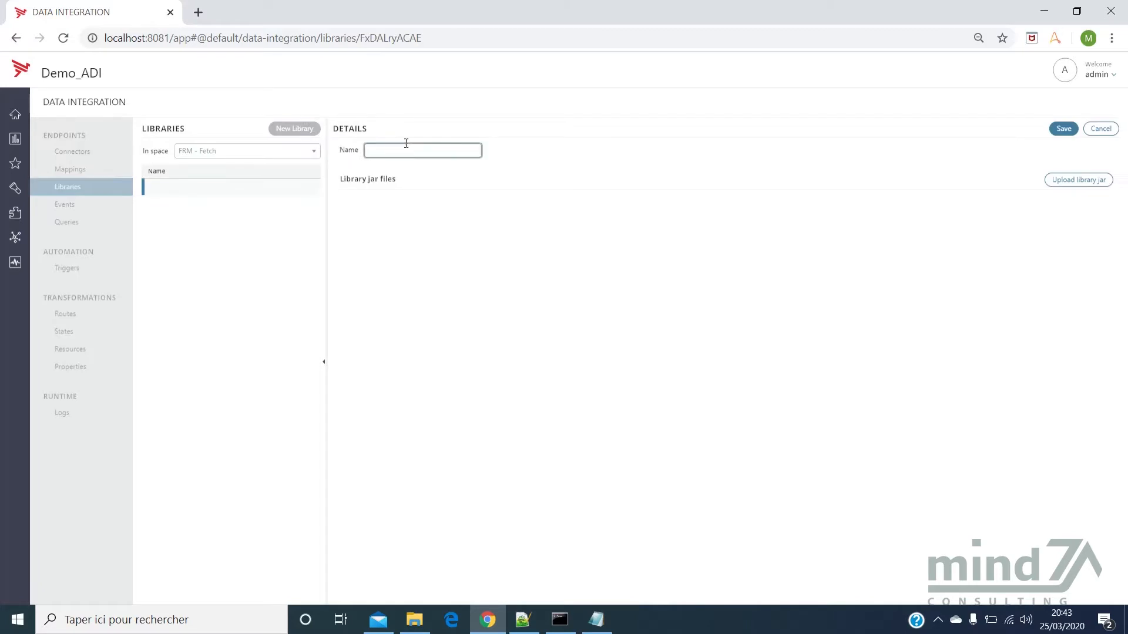
type("Axway")
Upload axway-2.13-SNAPSHOT.jar to the Axway library and save the library.
left_click(1074, 181)
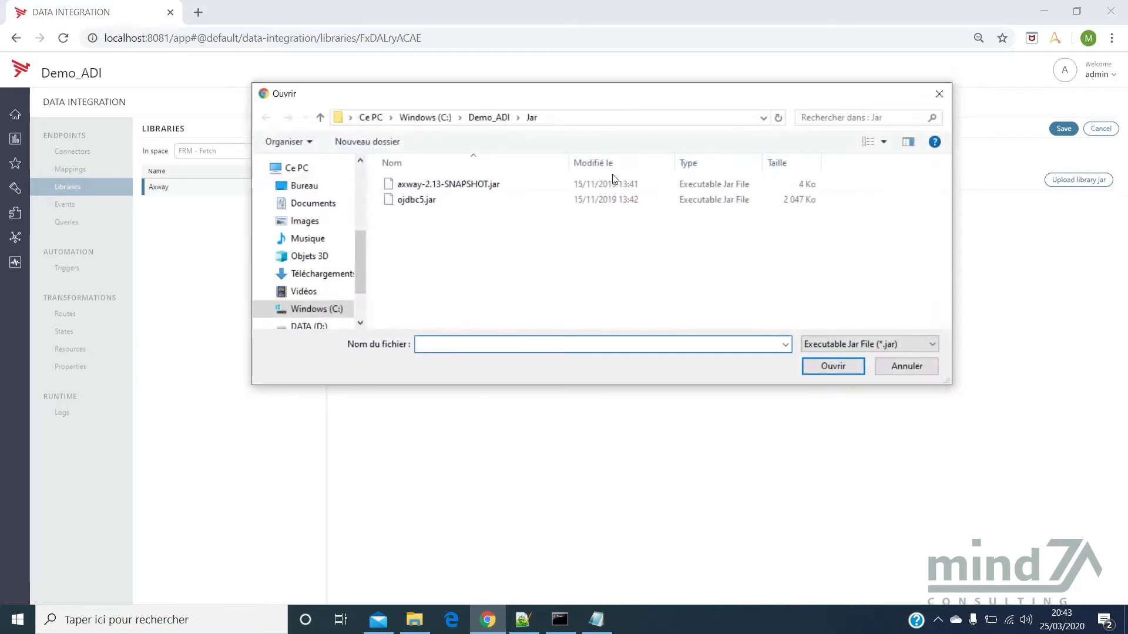
left_click(491, 184)
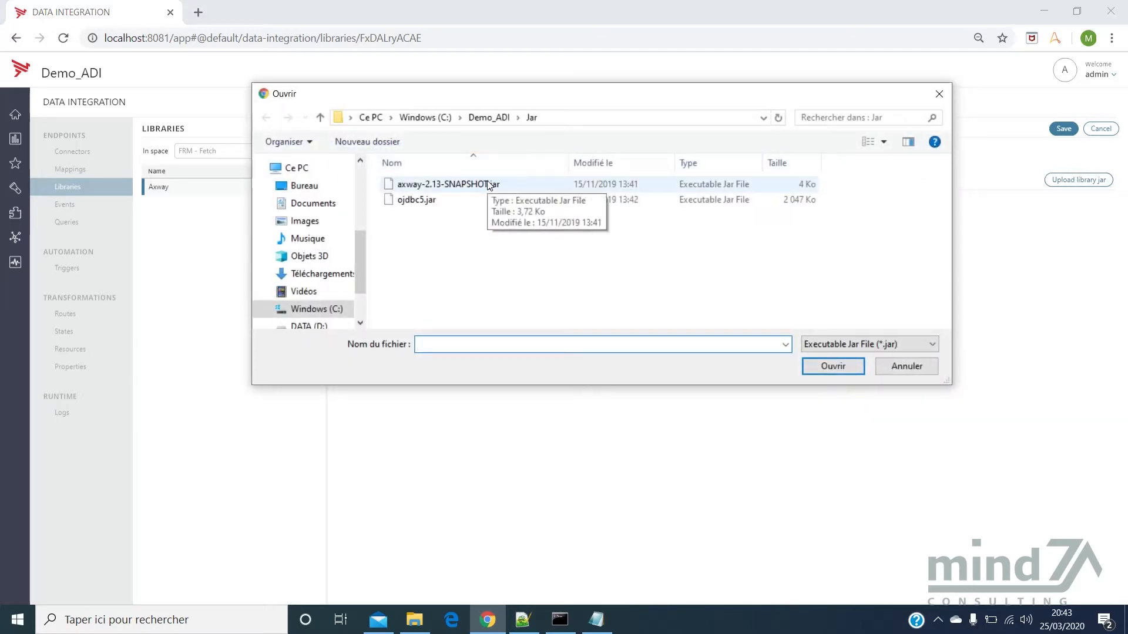
left_click(806, 366)
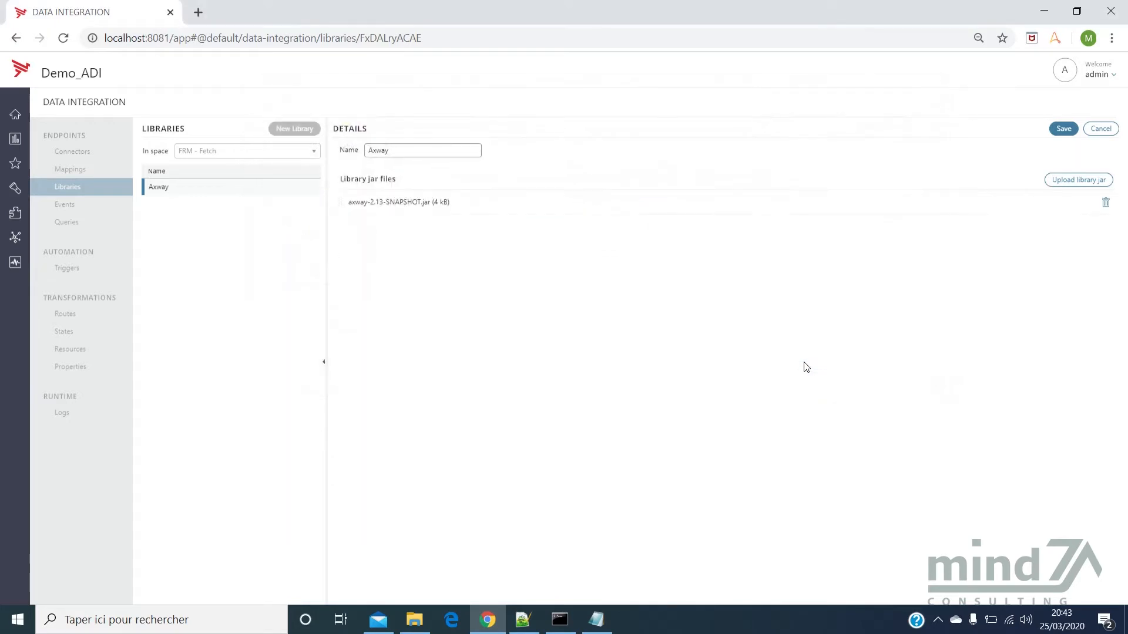
left_click(1063, 128)
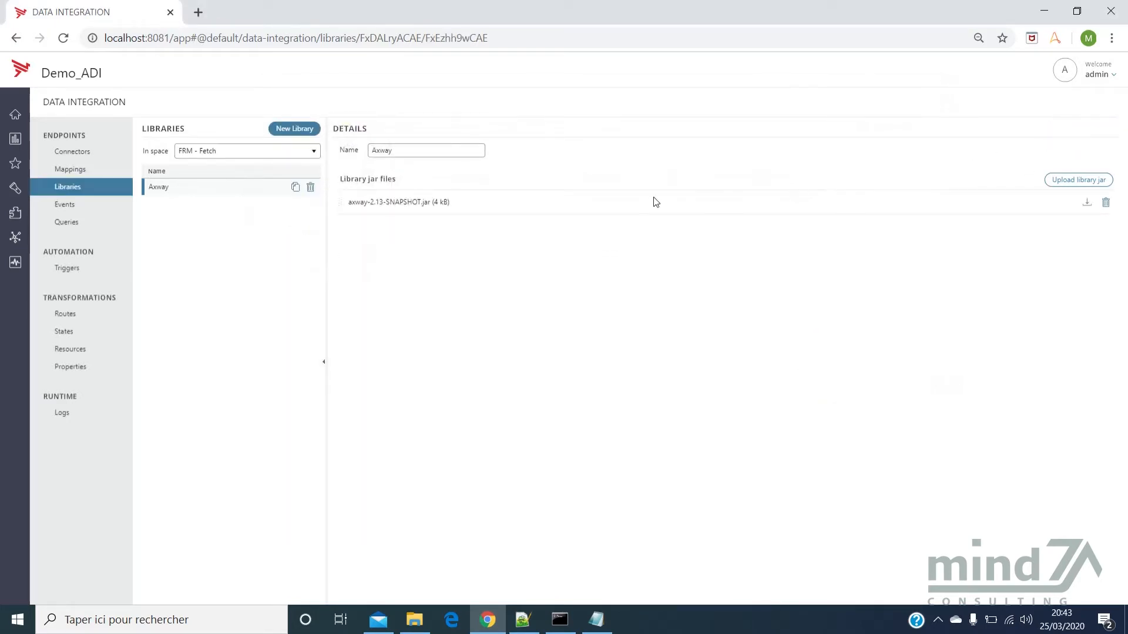
Create a new connector named JDBC_TO_CSV in the FRM - Fetch space with the class type Other.
left_click(108, 151)
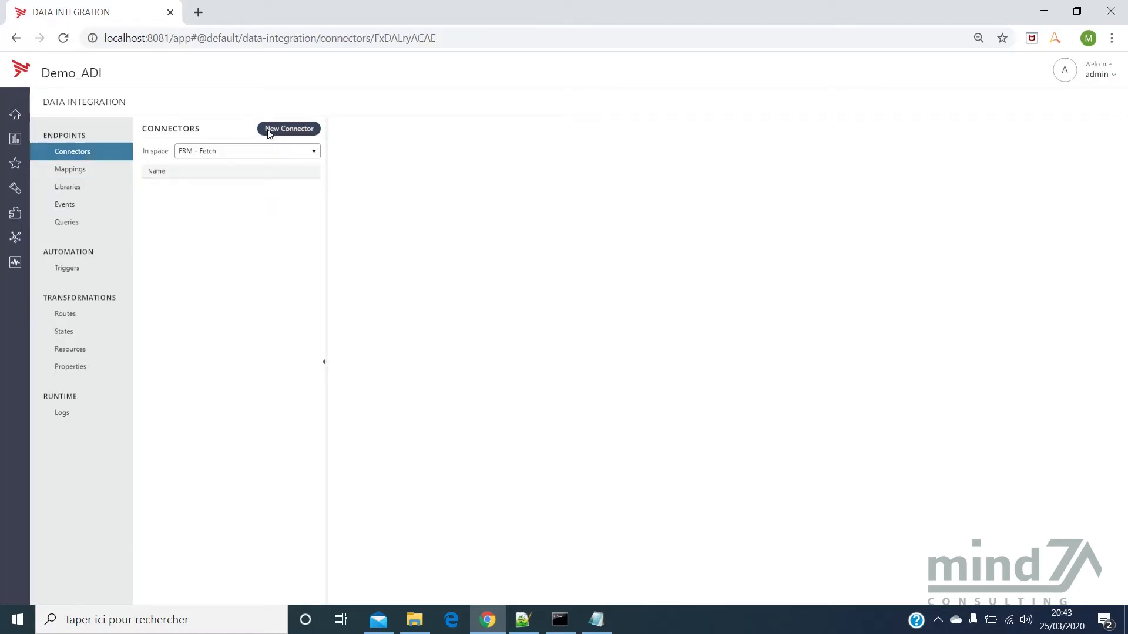
left_click(268, 129)
left_click(544, 151)
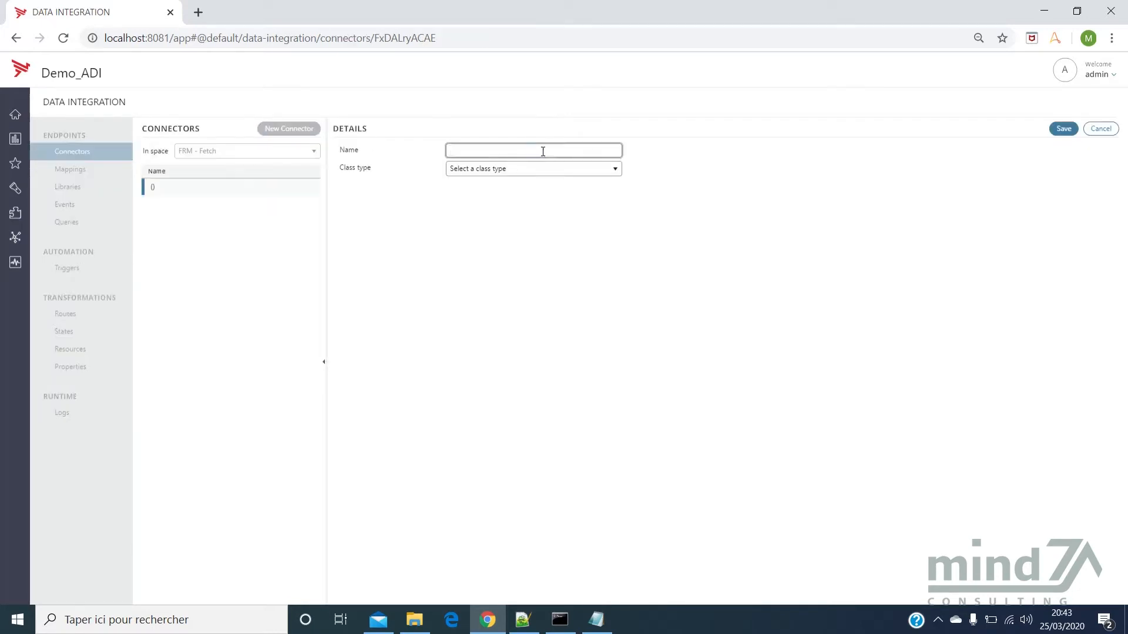
type("JDBC_TO_CSV")
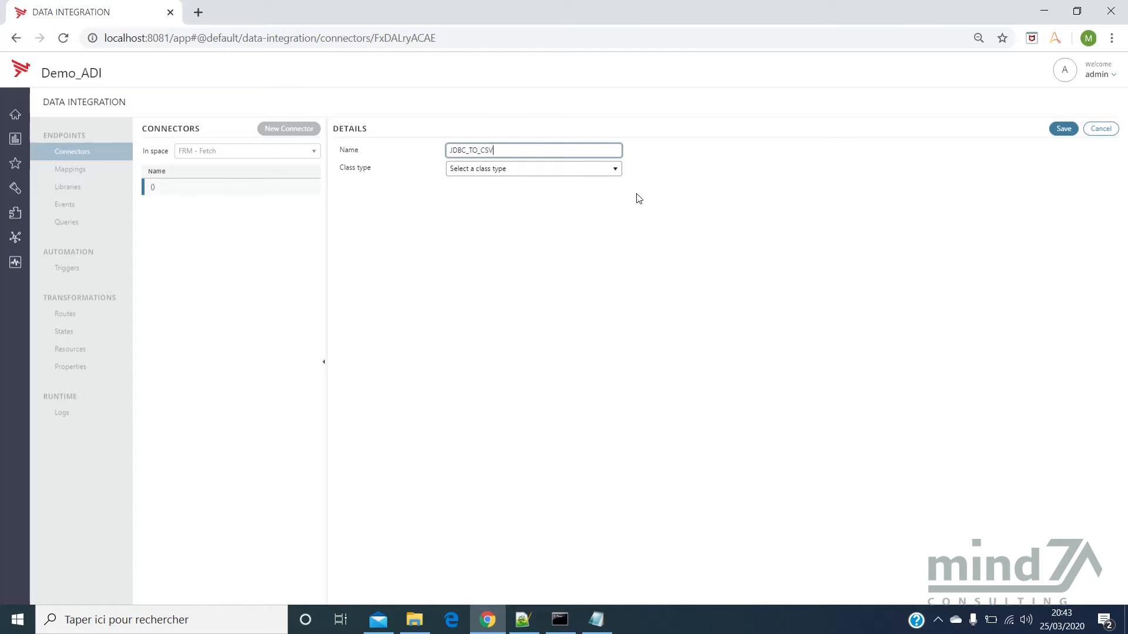
left_click(612, 169)
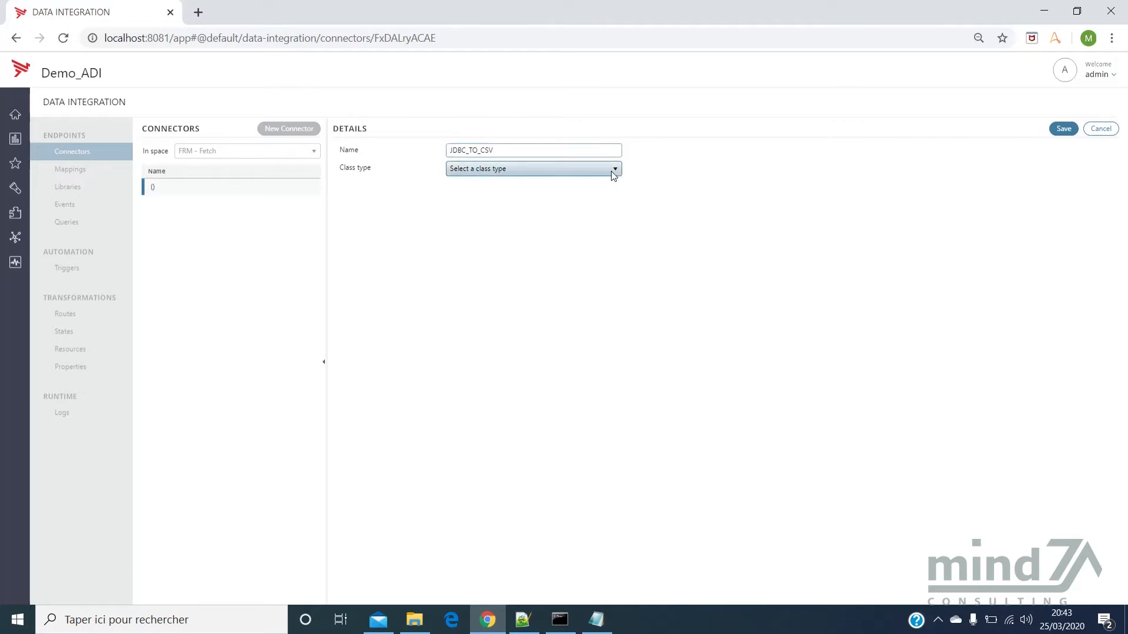
left_click(603, 242)
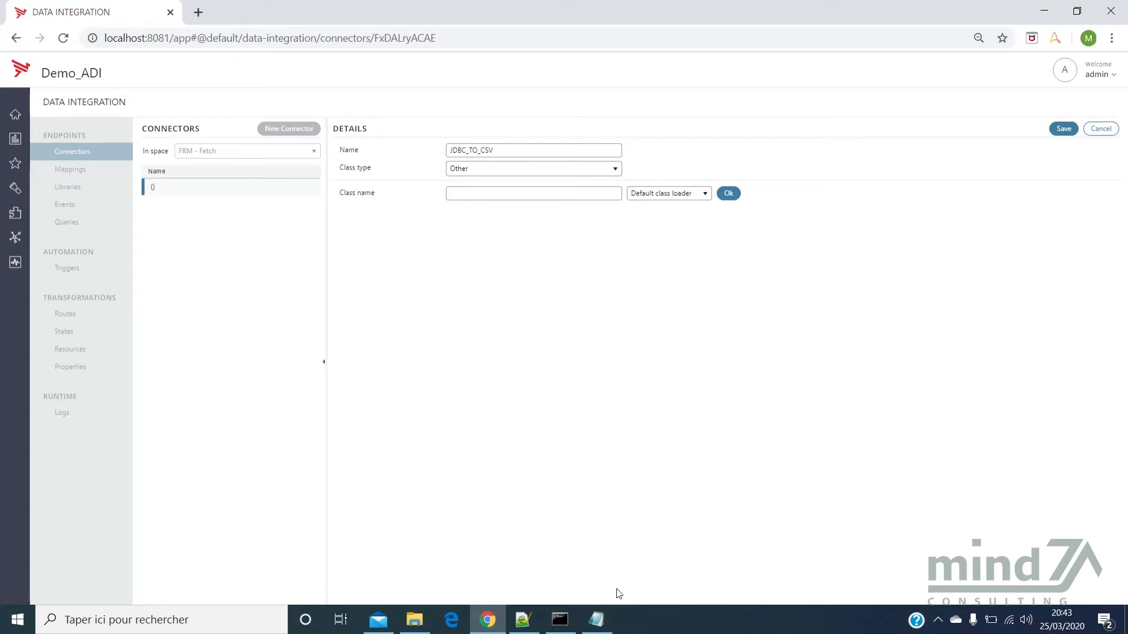
Copy the class name com.axway.dataformat.JdbcCsvDataFormat from the Notepad notes into the connector's class name.
left_click(596, 619)
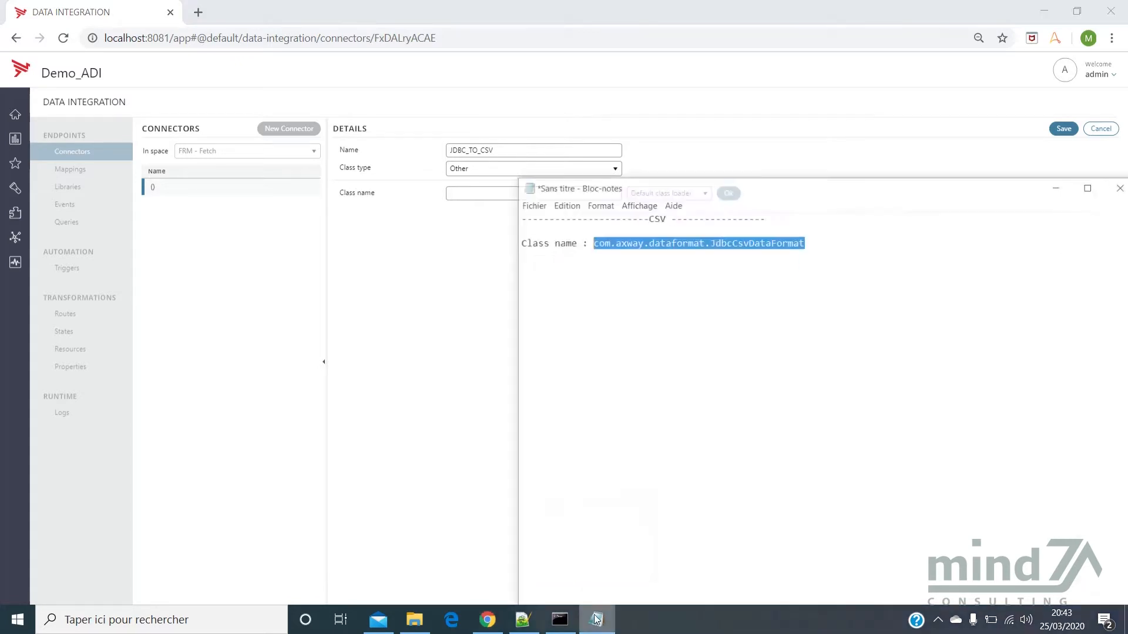
left_click(836, 215)
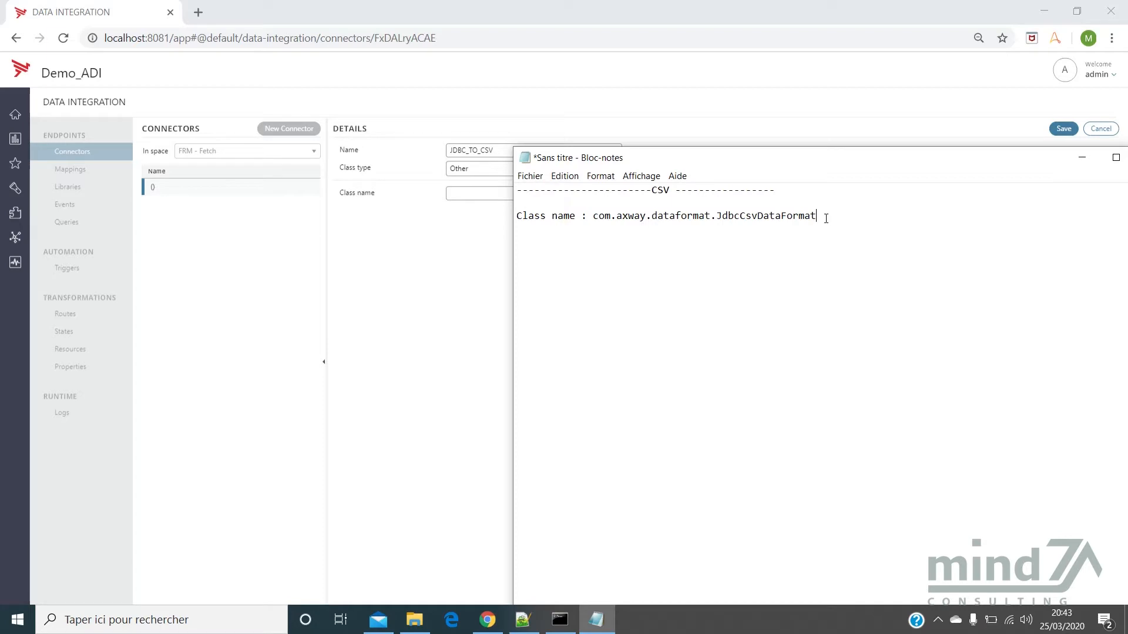
left_click_drag(815, 213, 592, 228)
key("ctrl+c")
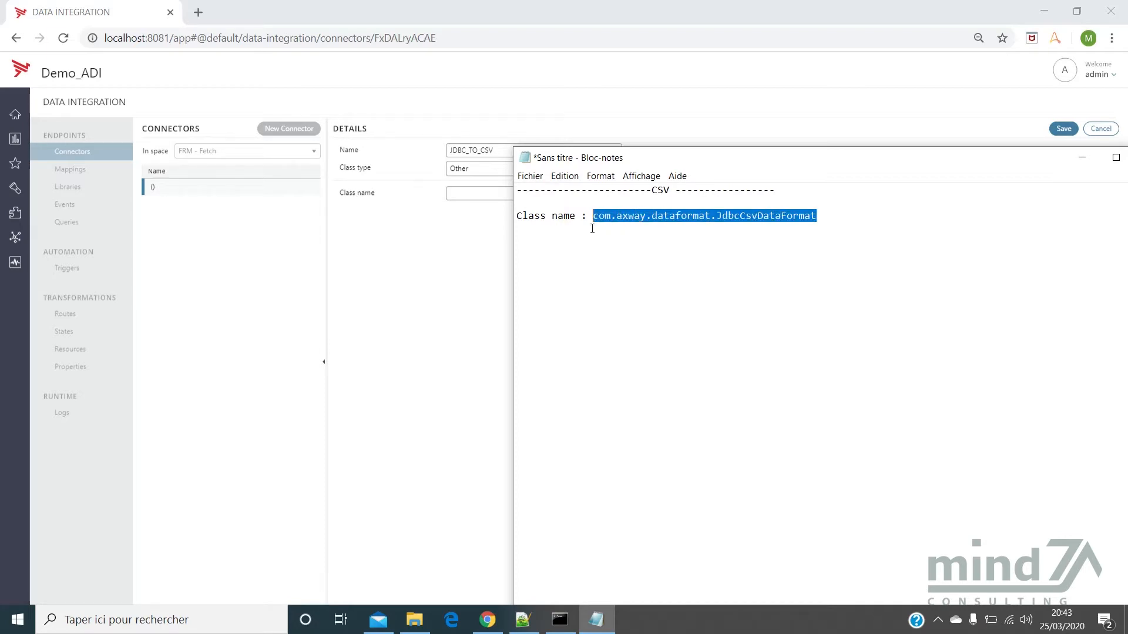
left_click(472, 236)
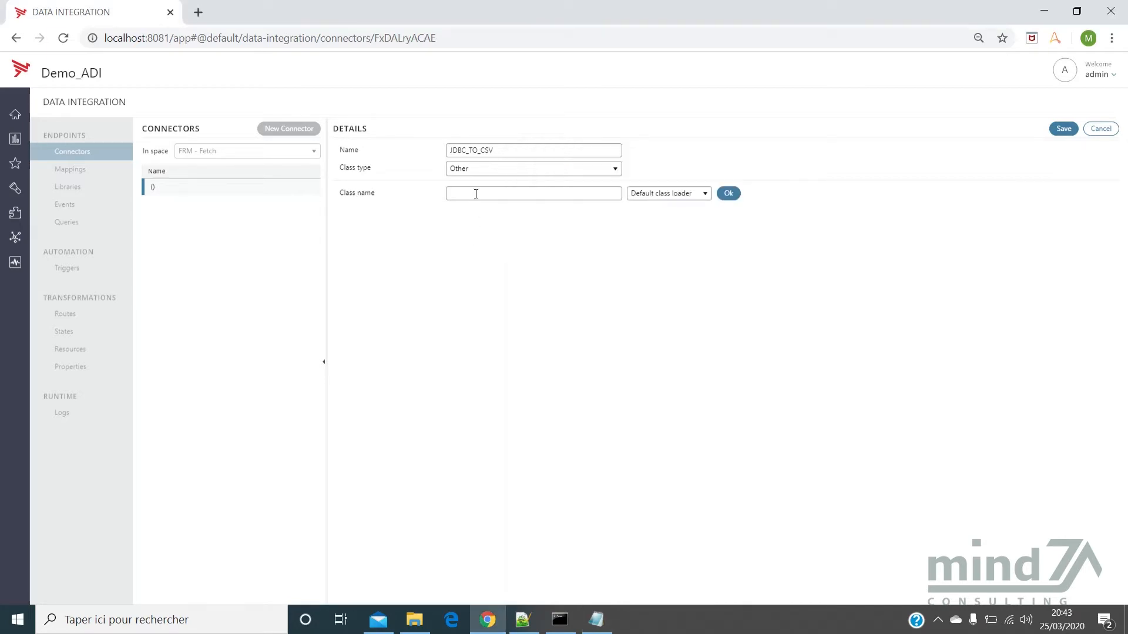
left_click(476, 193)
key("ctrl+v")
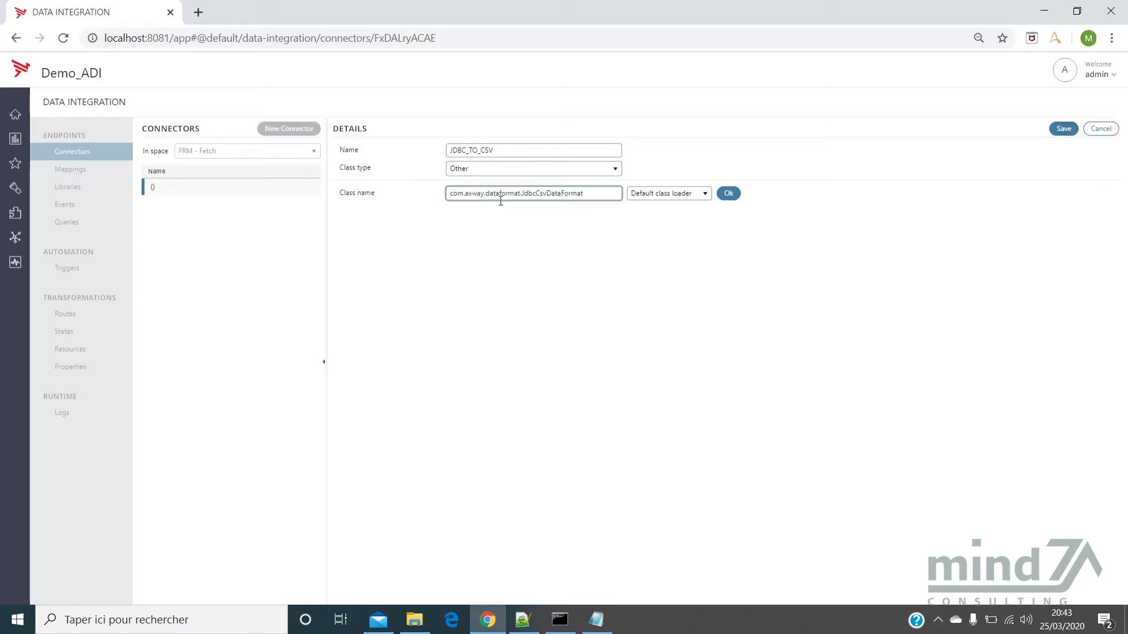
Set the connector's class loader to Axway and apply the class settings.
left_click(664, 193)
left_click(672, 223)
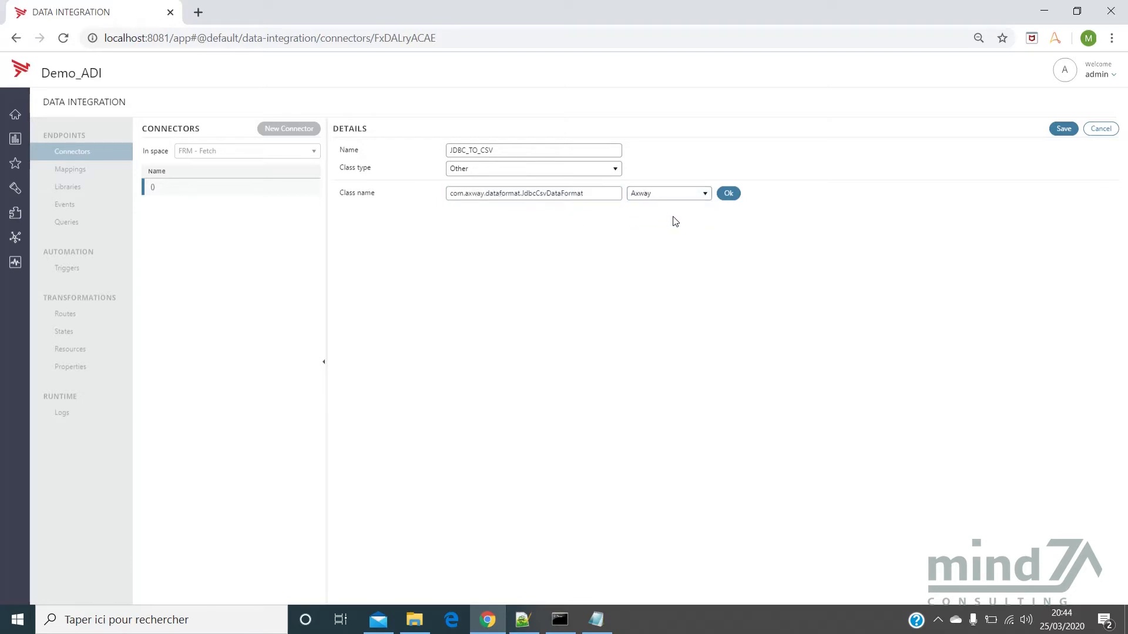
left_click(728, 194)
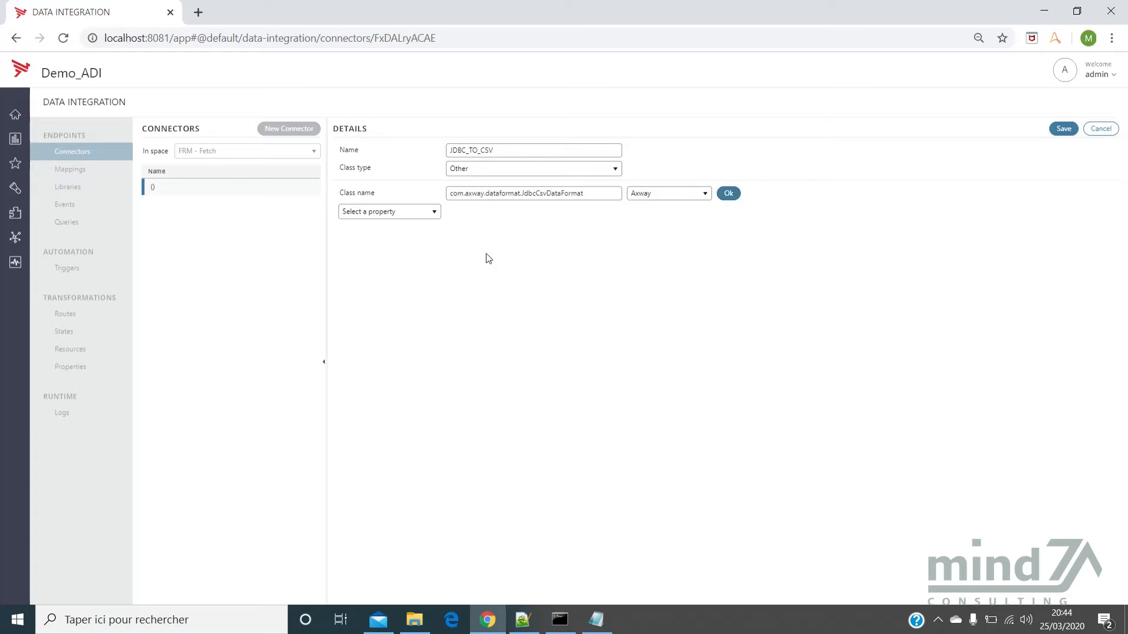
Add the separator property with the value ; to the JDBC_TO_CSV connector and save the connector.
left_click(422, 219)
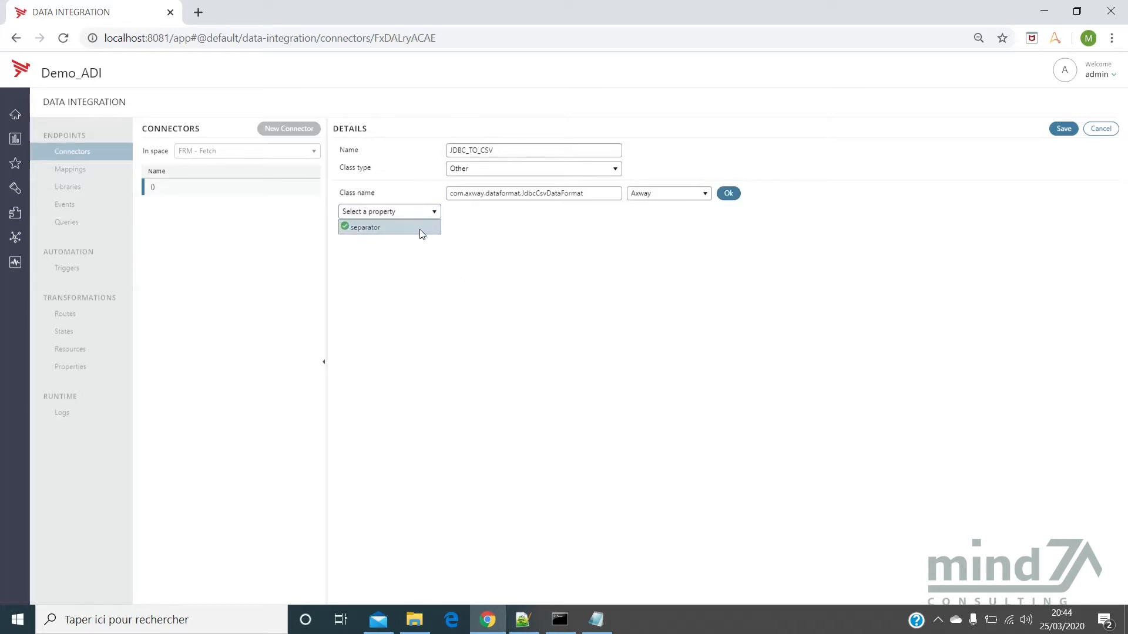
left_click(422, 234)
left_click(485, 209)
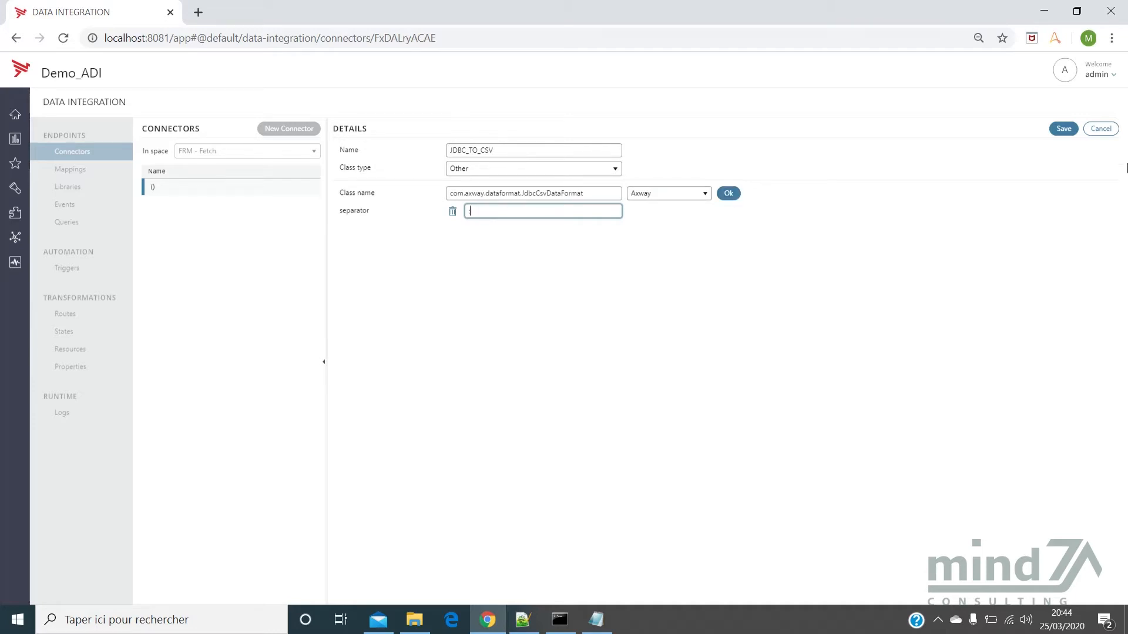
left_click(1067, 132)
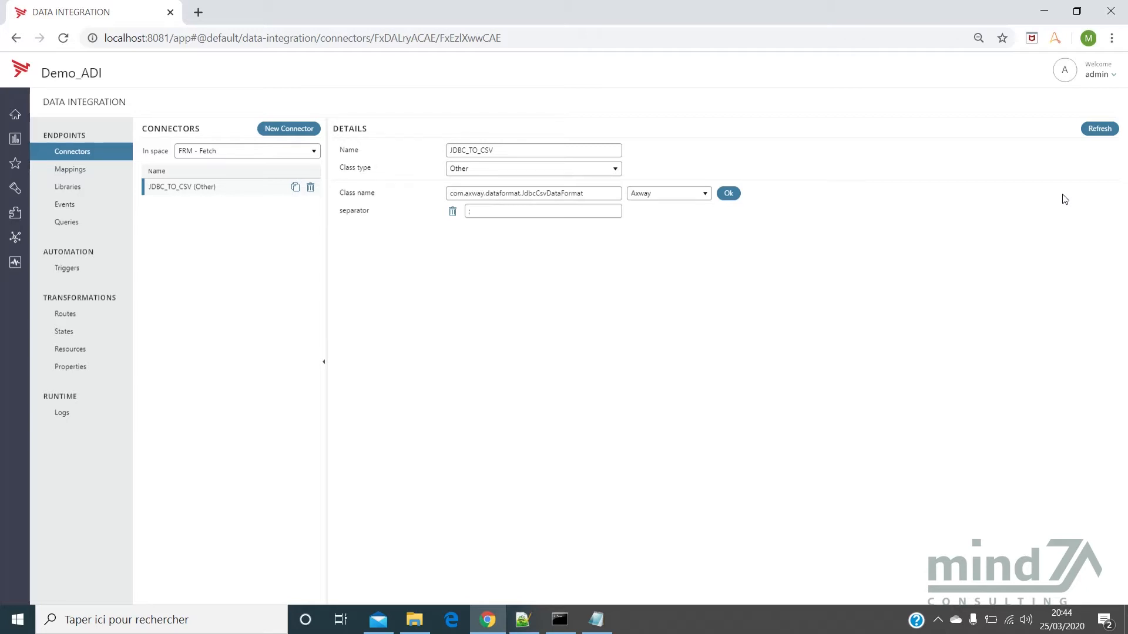
Open Donnees_Commande.csv in Excel, examine its columns with the dates readable, close it without saving, and return to the browser.
left_click(414, 619)
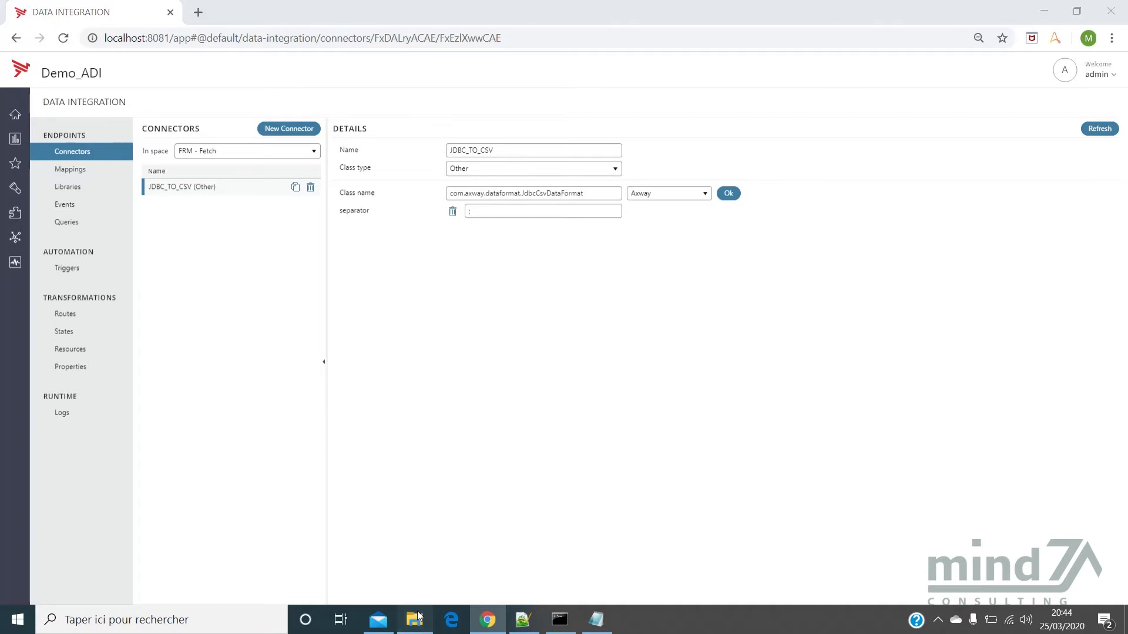
double_click(509, 351)
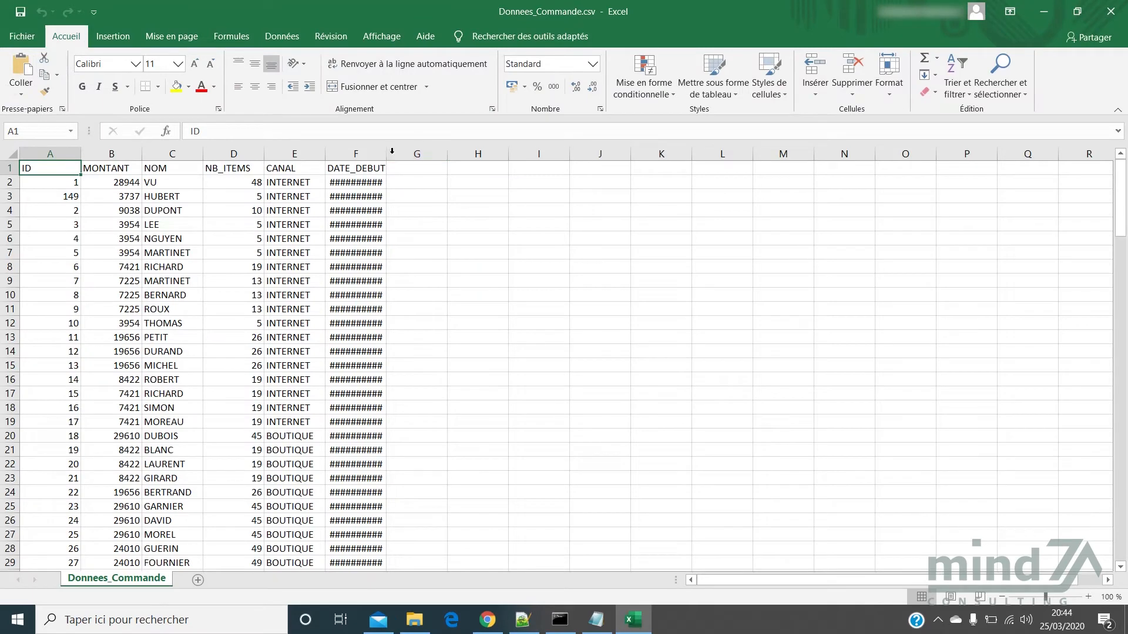
left_click_drag(390, 154, 441, 153)
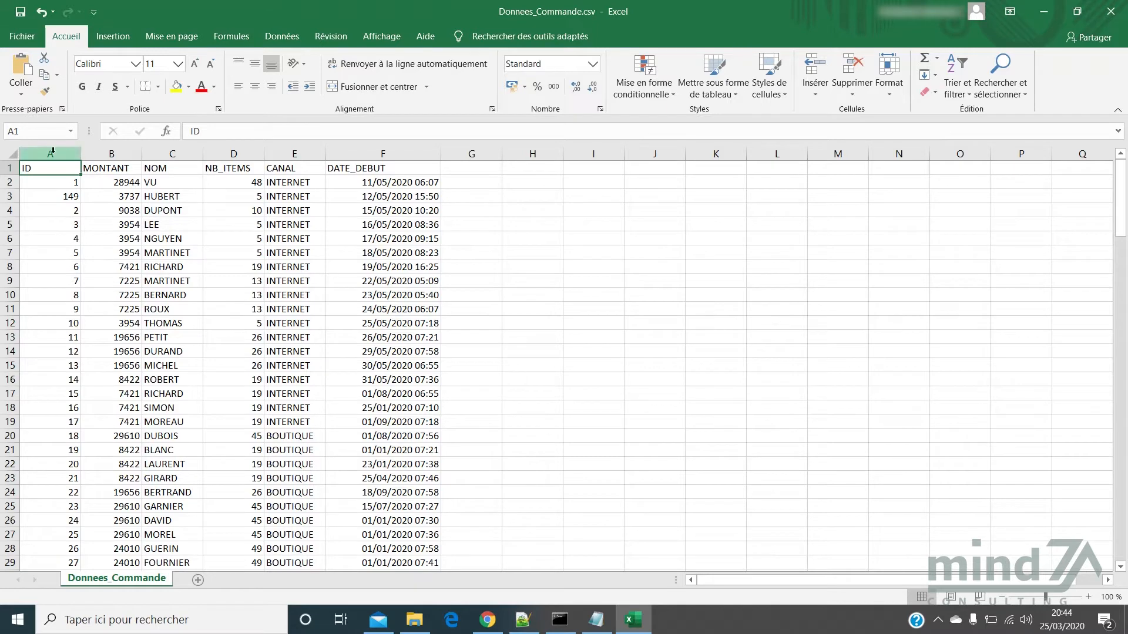
left_click_drag(52, 152, 111, 153)
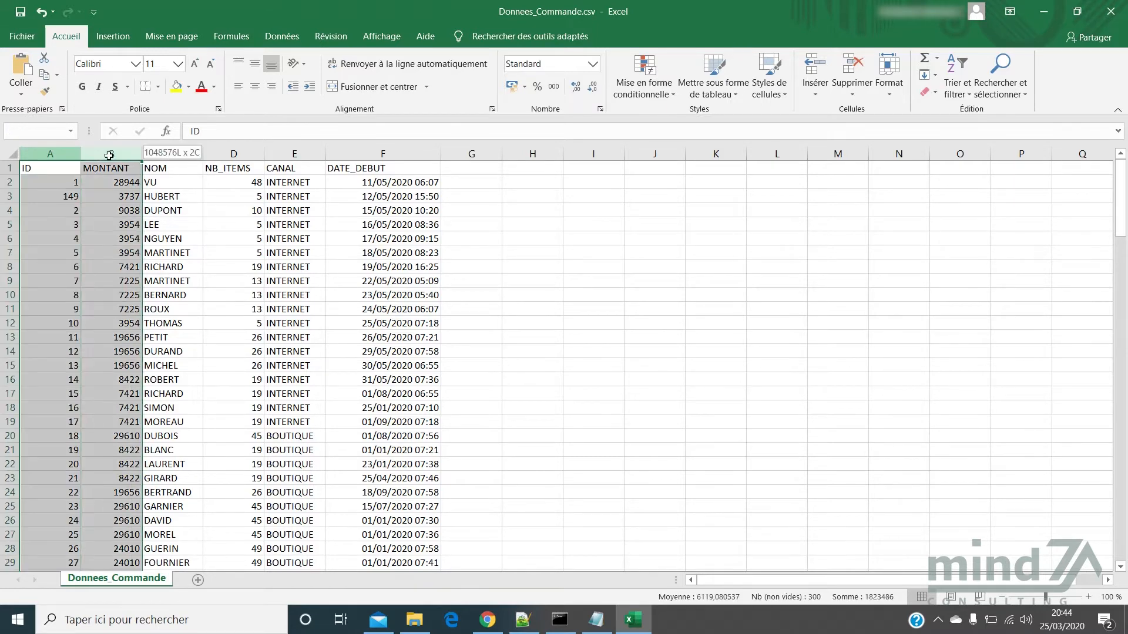
left_click(55, 169)
left_click(100, 169)
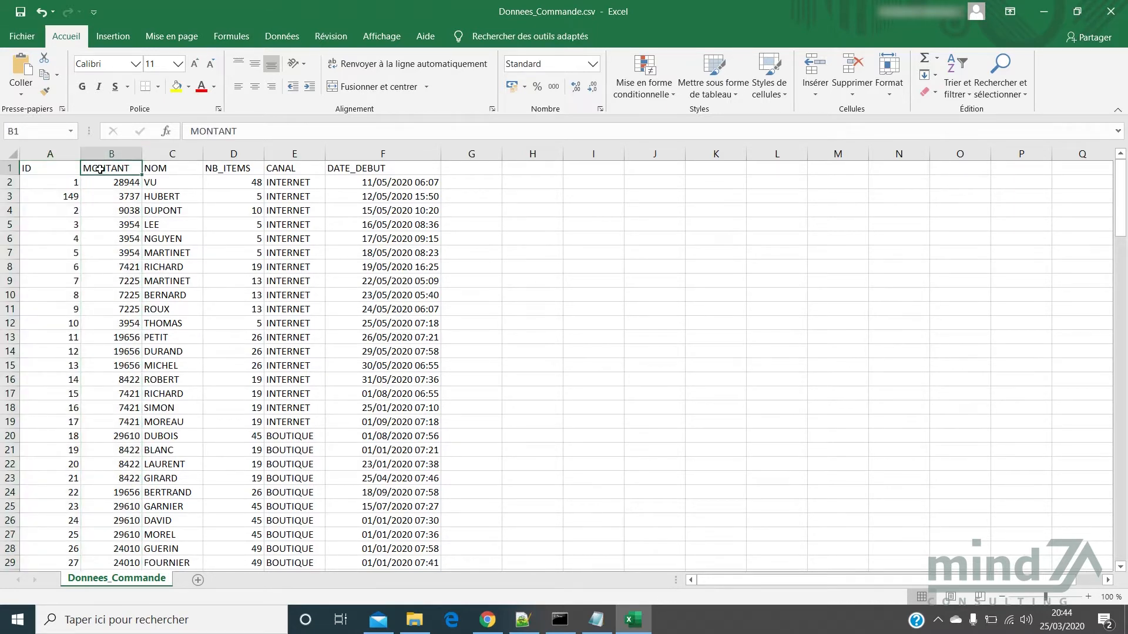
left_click(1120, 6)
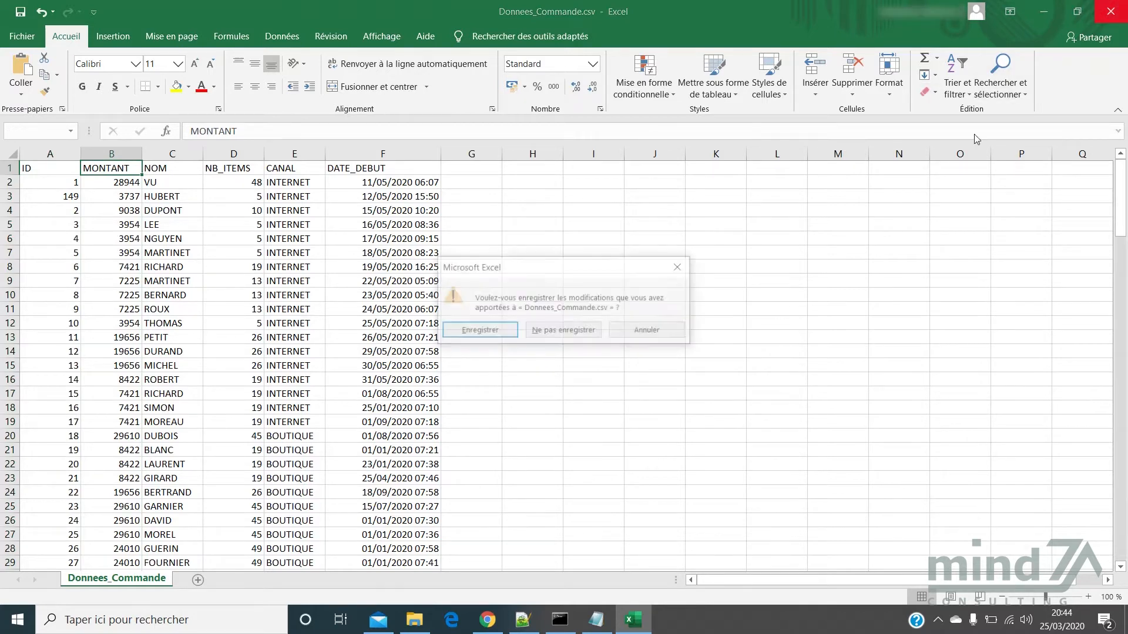
left_click(562, 331)
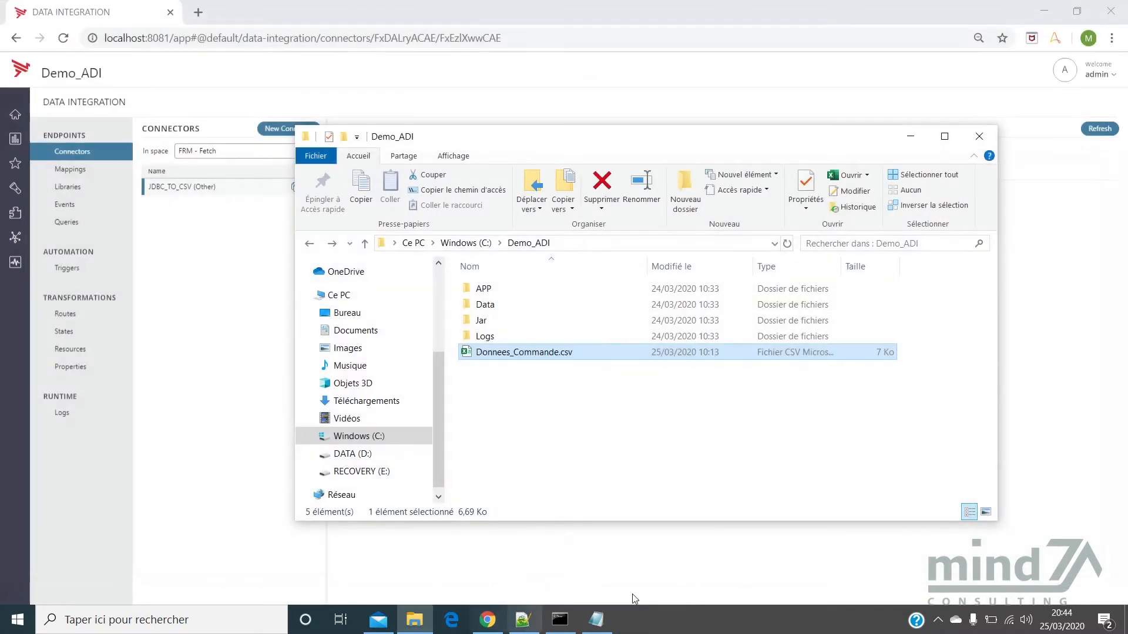
left_click(487, 620)
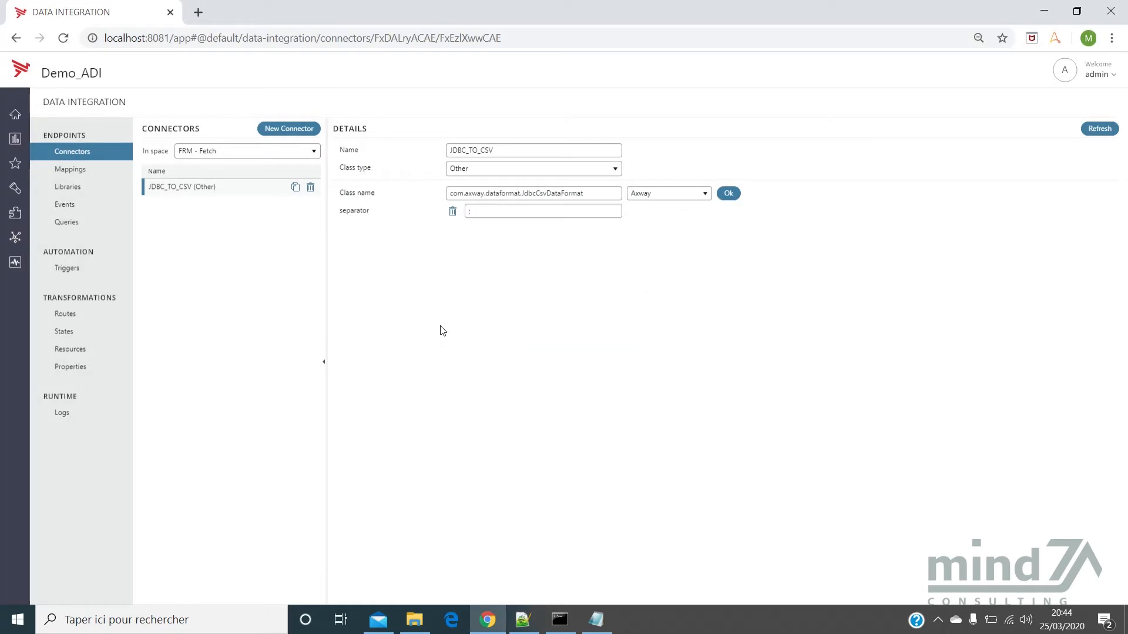
Add a new simple property named FICHIER_COMMANDE in the FRM - Fetch space.
left_click(85, 364)
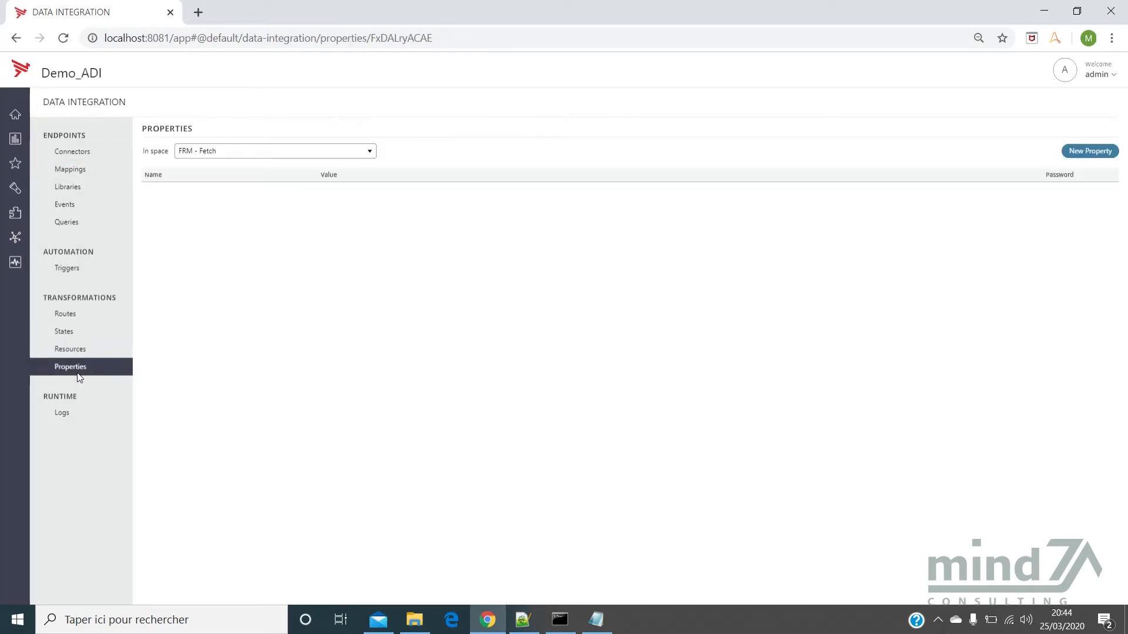
left_click(1088, 154)
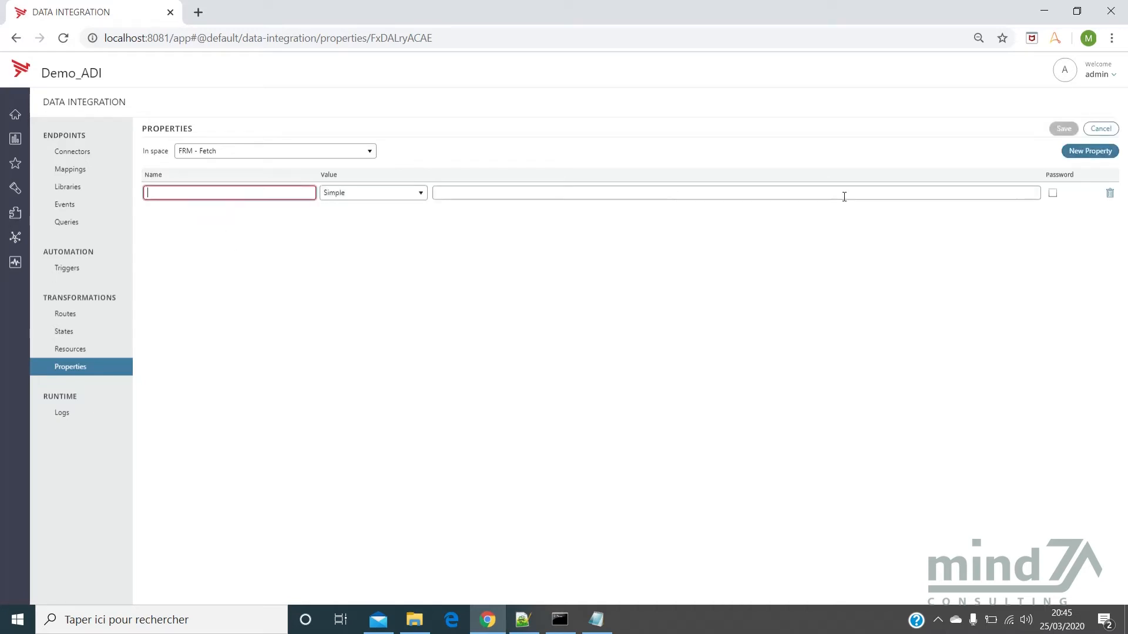
type("F")
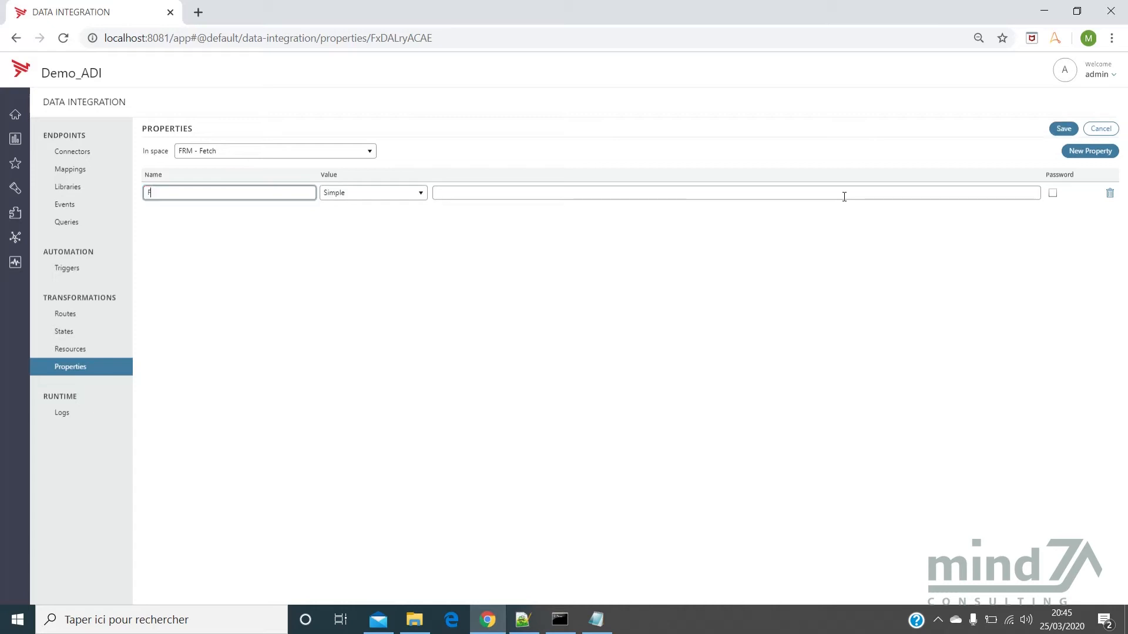
type("ICHIER_")
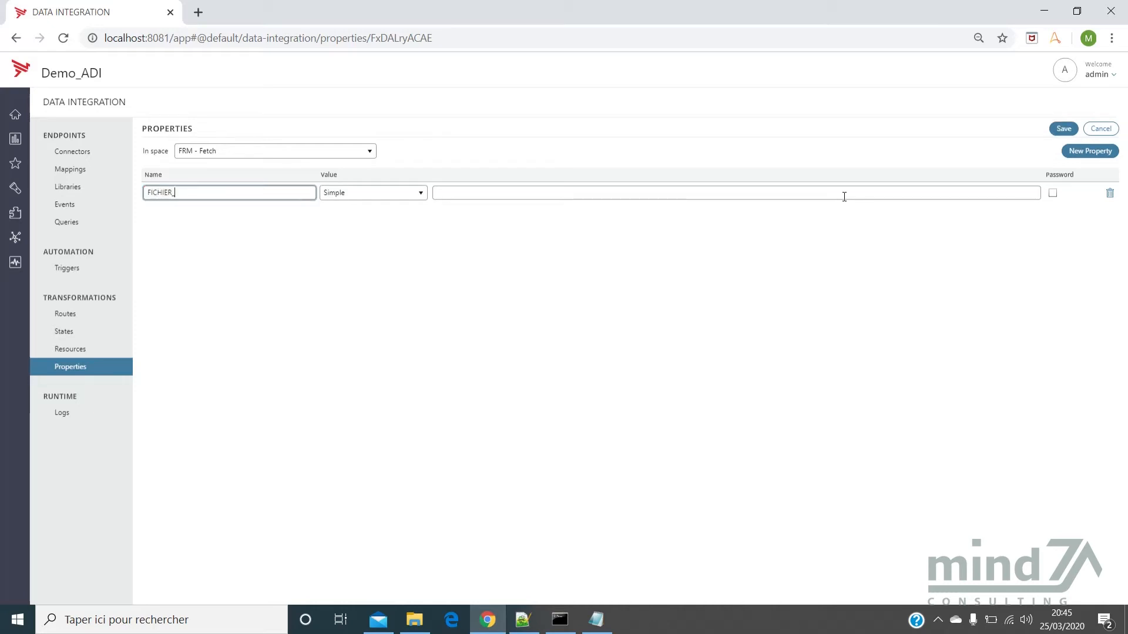
type("COMMANDE")
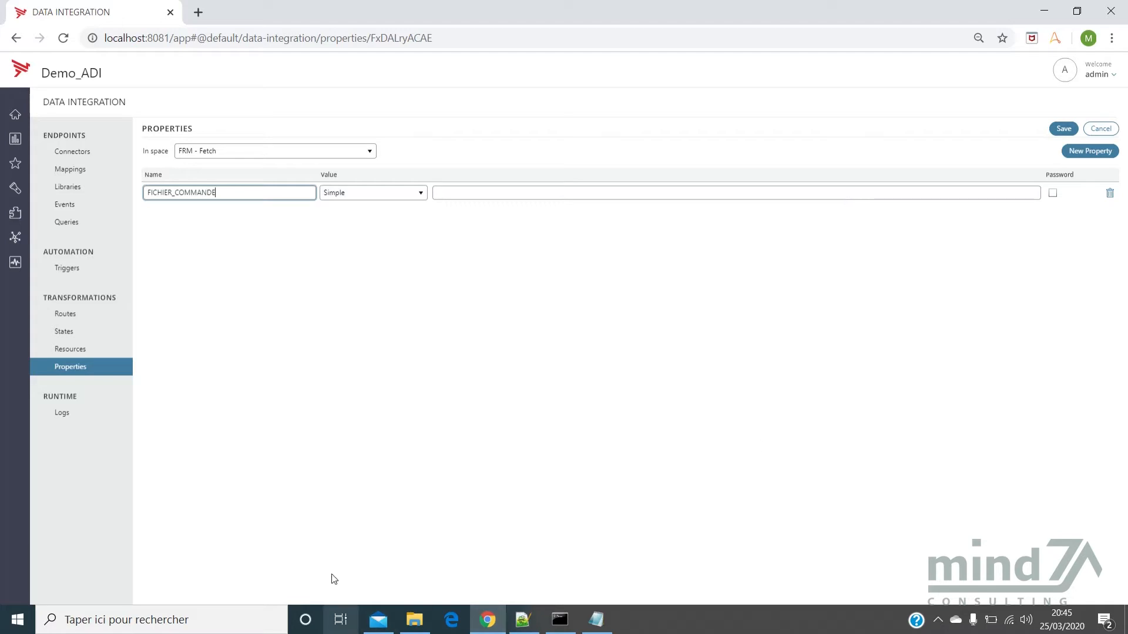
Set the FICHIER_COMMANDE value to C:\Demo_ADI, copying the folder path from File Explorer, and save the properties.
left_click(417, 621)
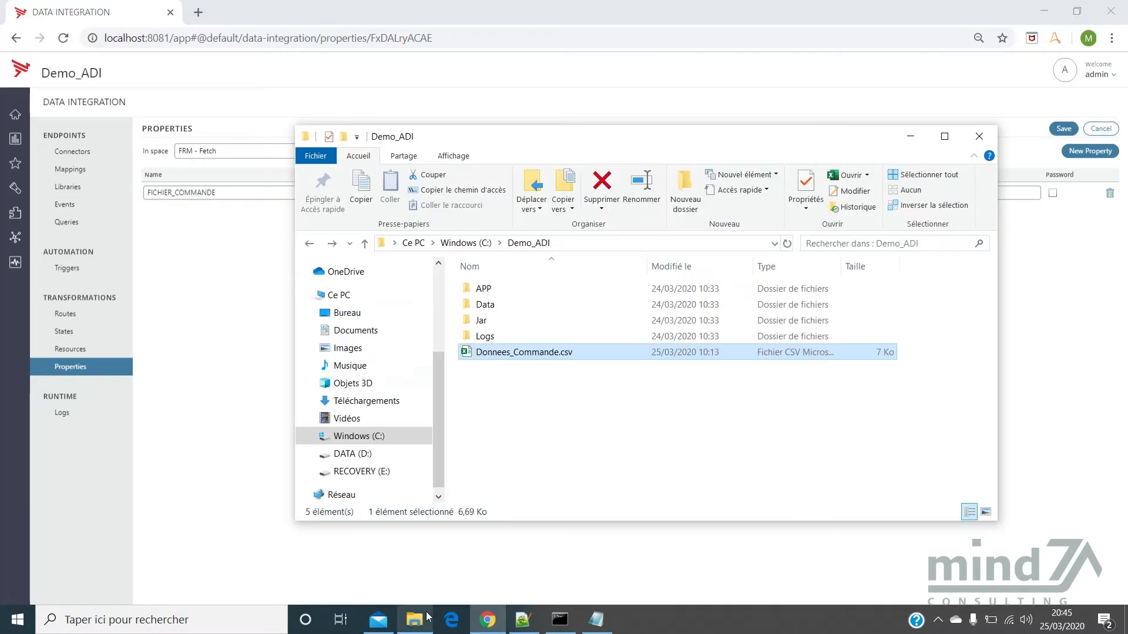
left_click(564, 243)
key("ctrl+c")
key("alt+Tab")
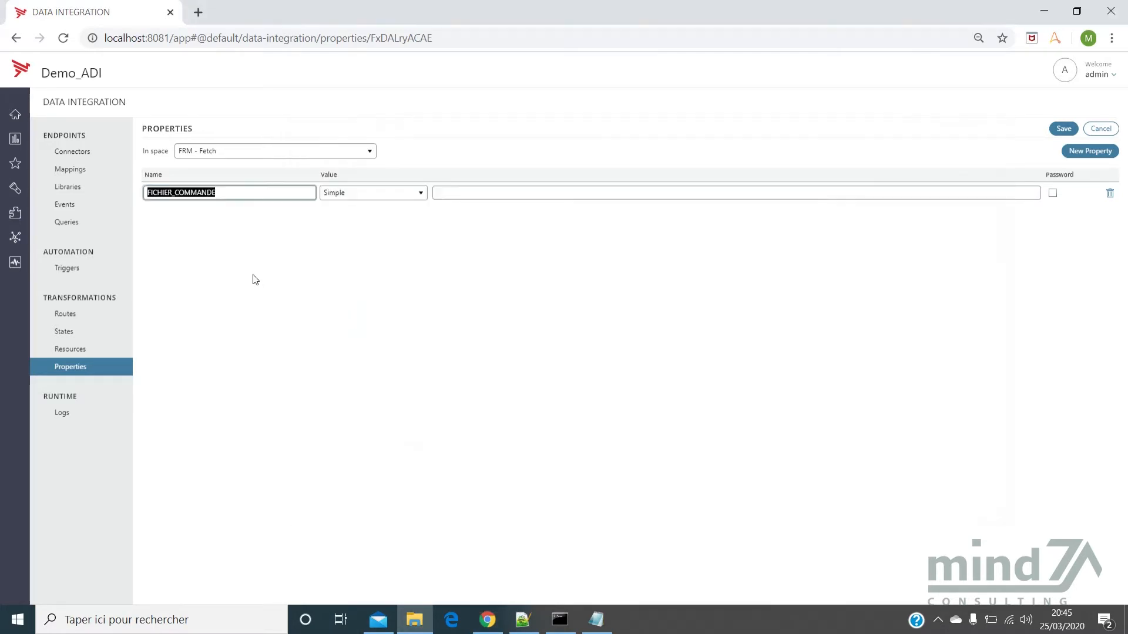
left_click(566, 193)
key("ctrl+v")
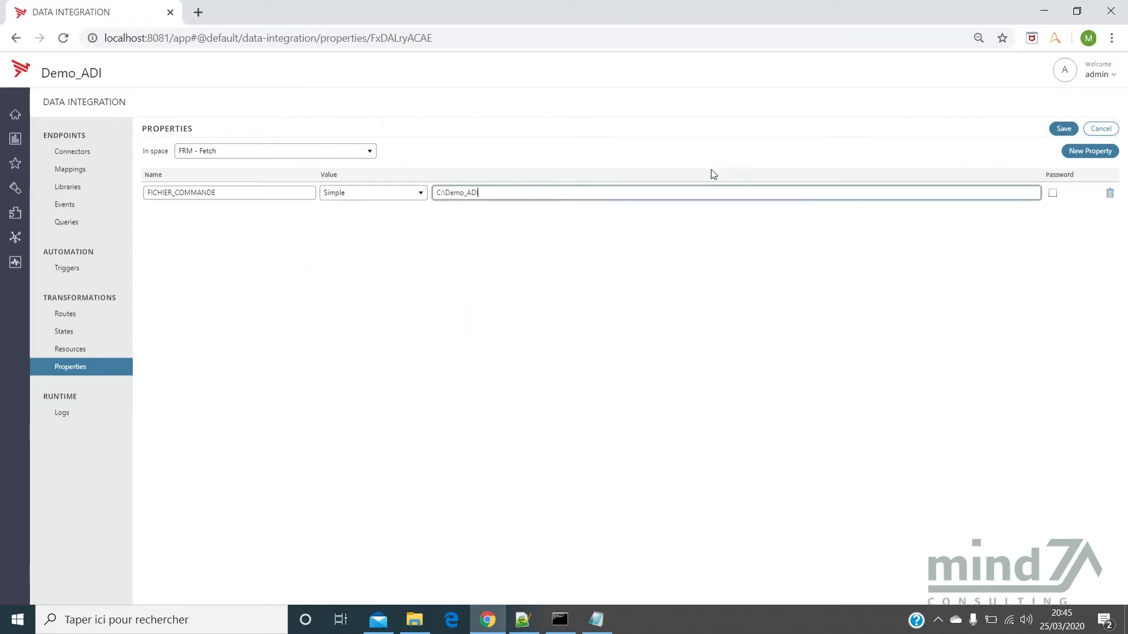
left_click(1063, 127)
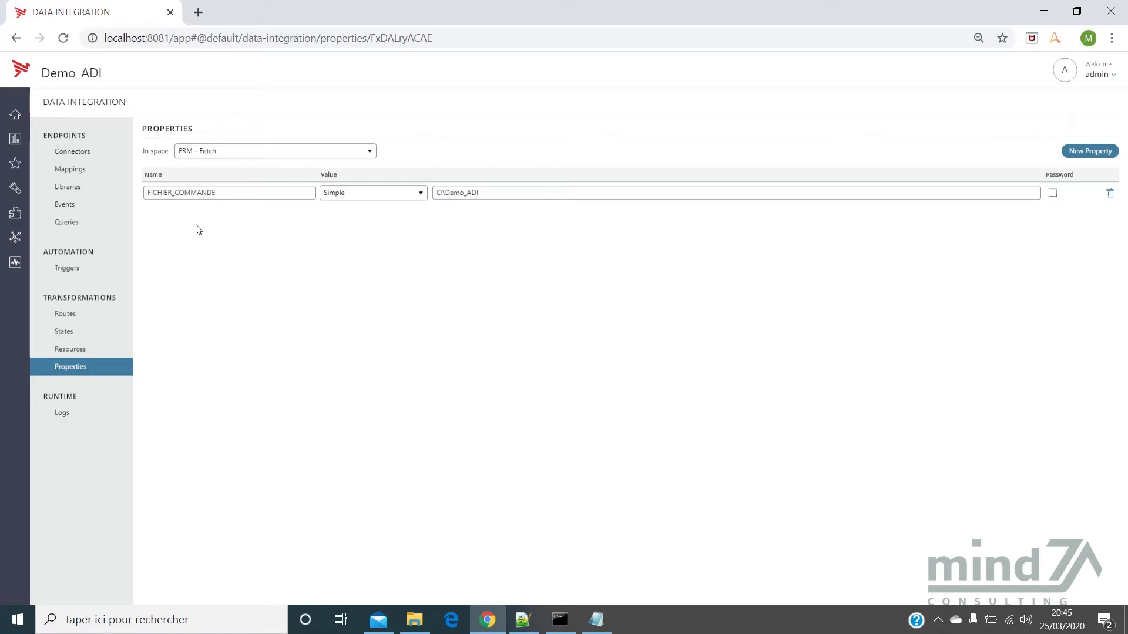
Create a new mapping named Create_csv_Commande in the FRM - Fetch space.
left_click(103, 176)
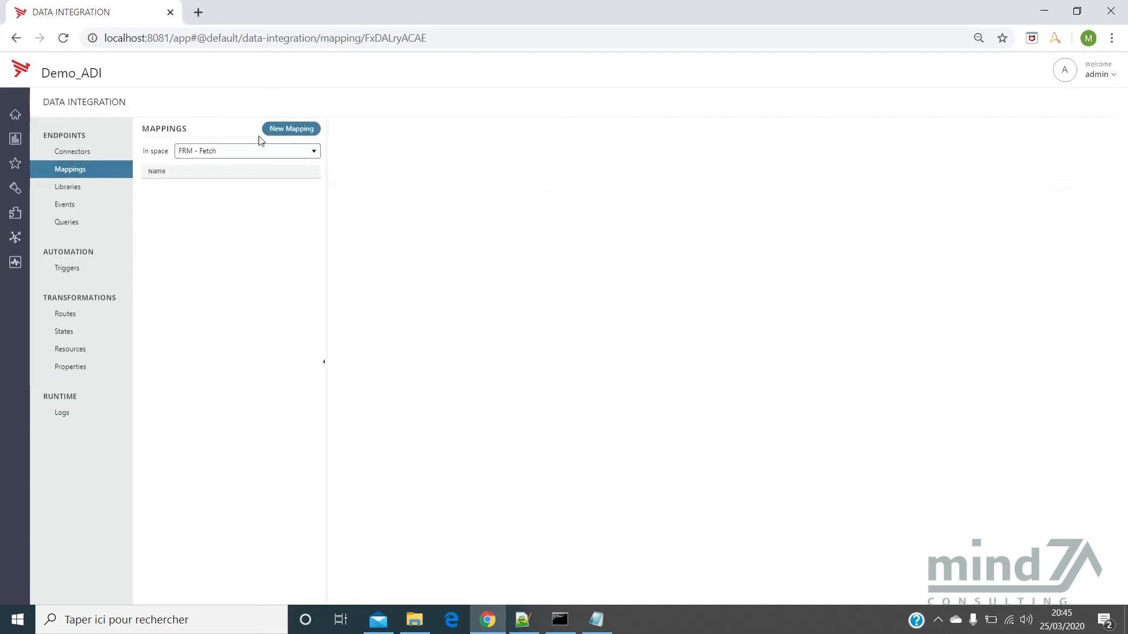
left_click(279, 128)
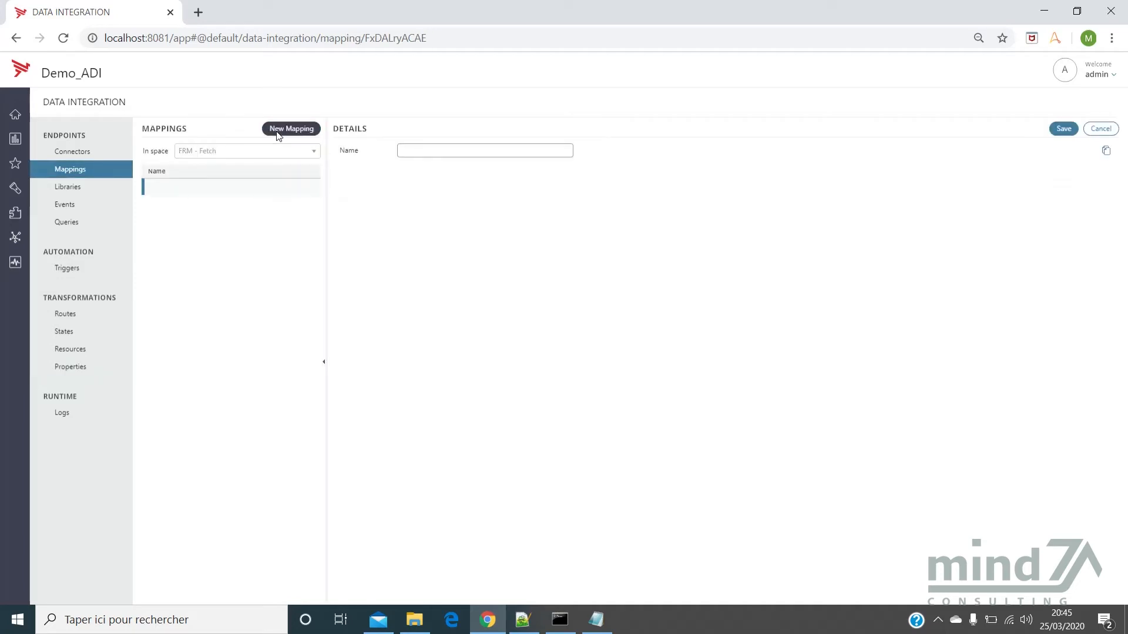
left_click(421, 151)
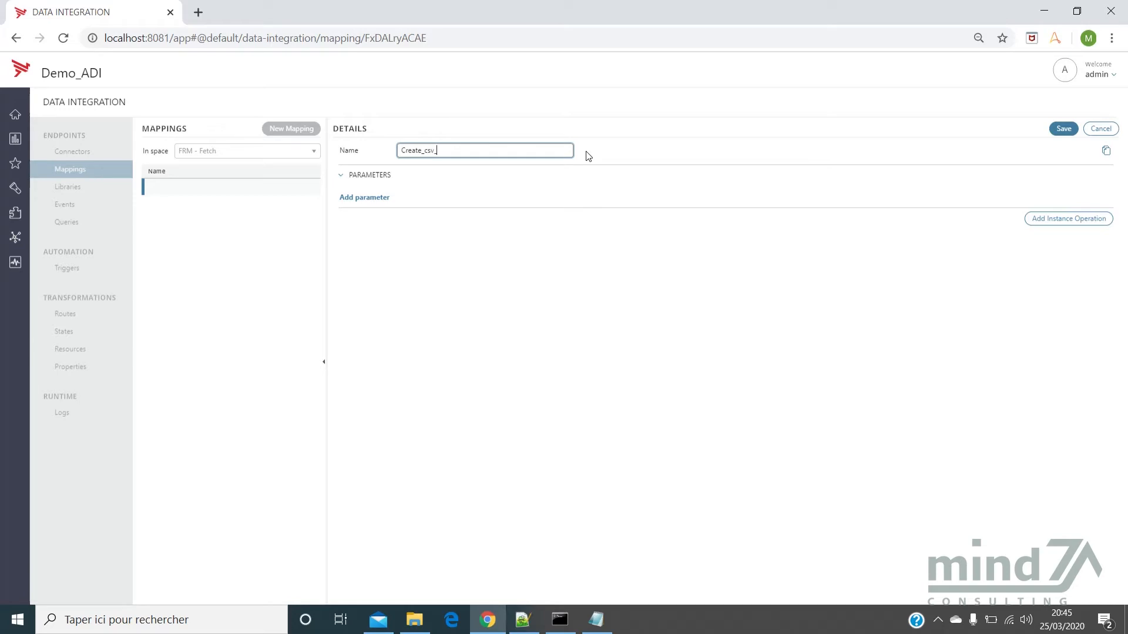
type("Create_csv_Commande")
Add two parameters to the mapping: ID of type Integer and MONTANT of type Decimal.
left_click(374, 199)
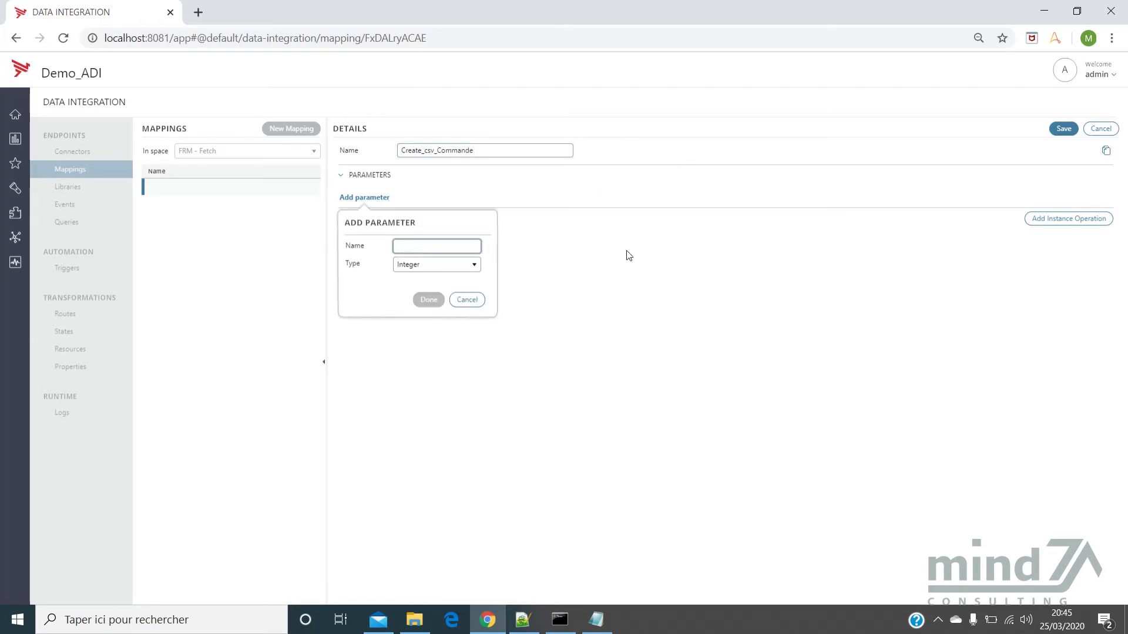
type("ID")
left_click(429, 303)
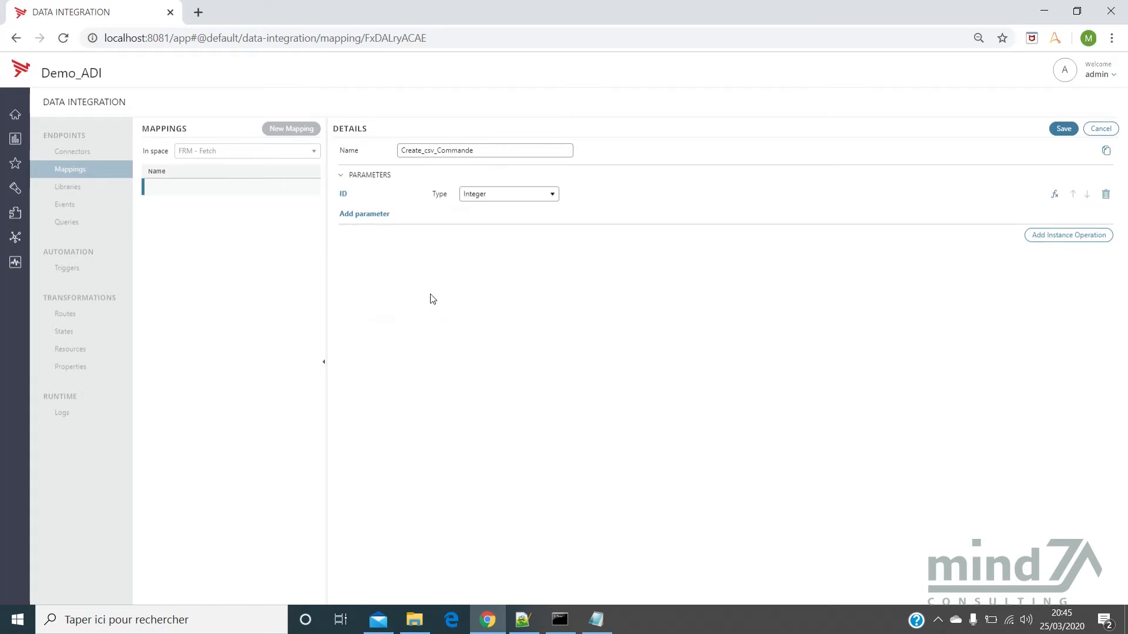
left_click(379, 215)
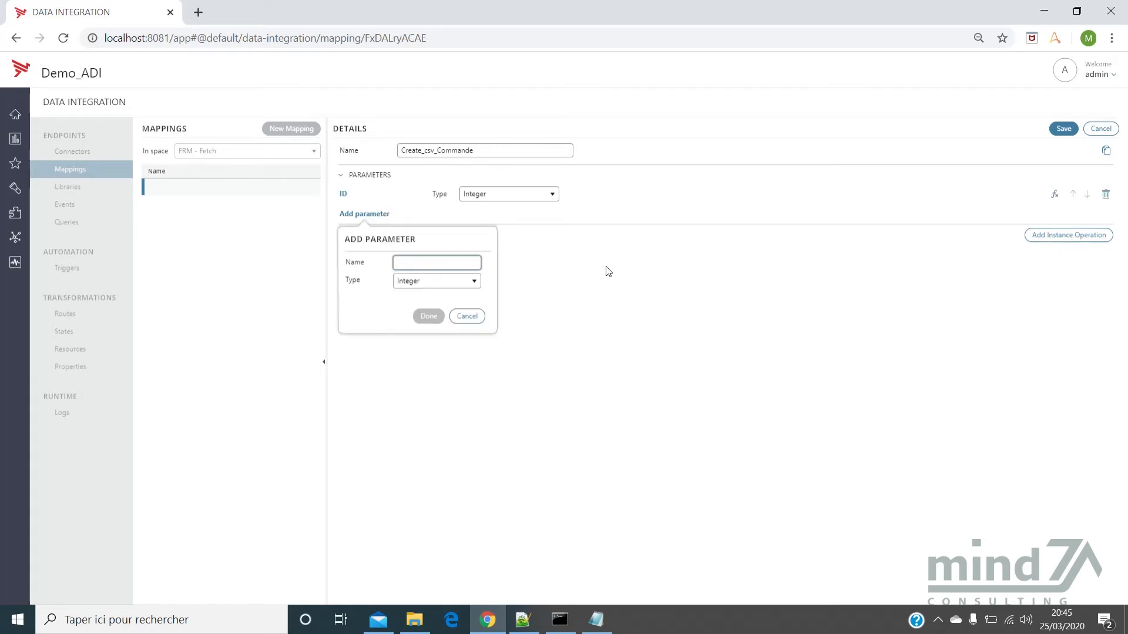
type("MONTANT")
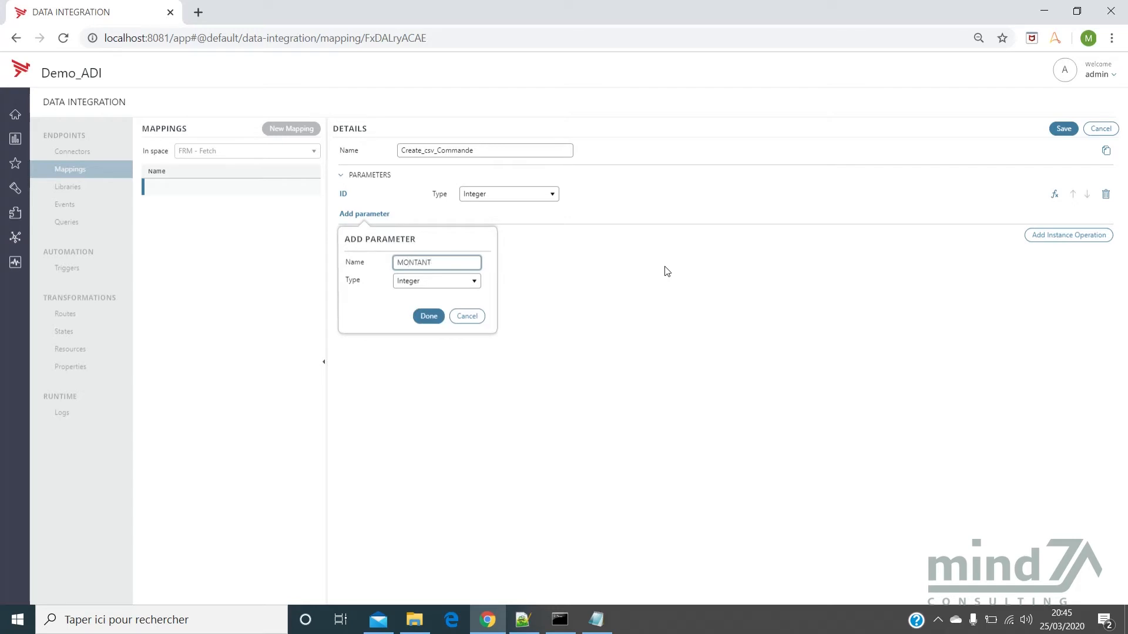
left_click(431, 285)
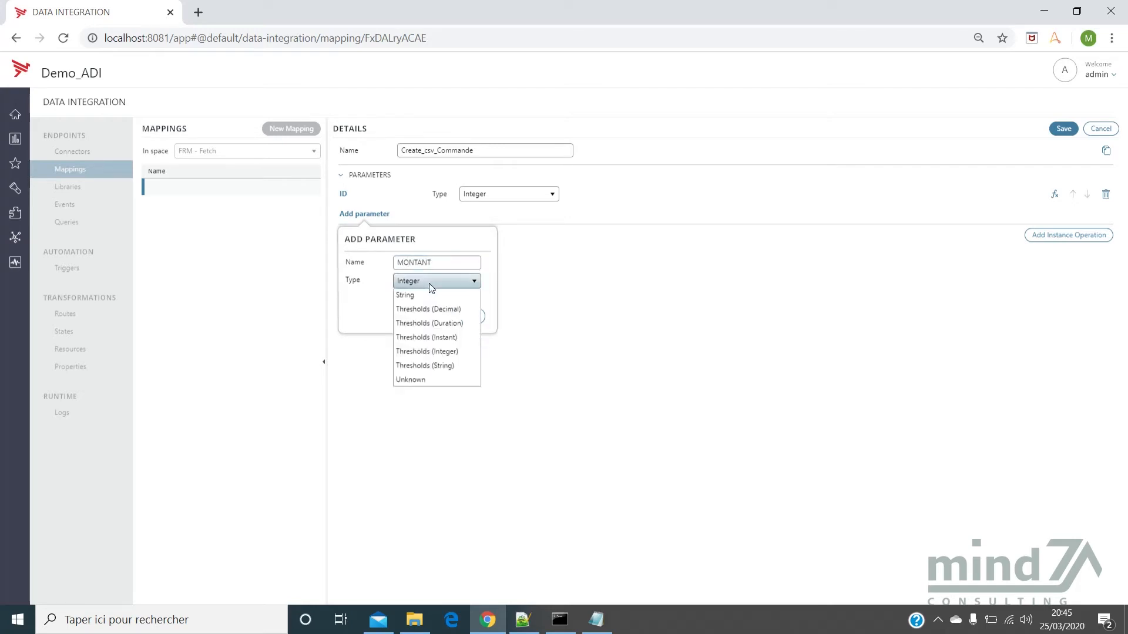
left_click(435, 352)
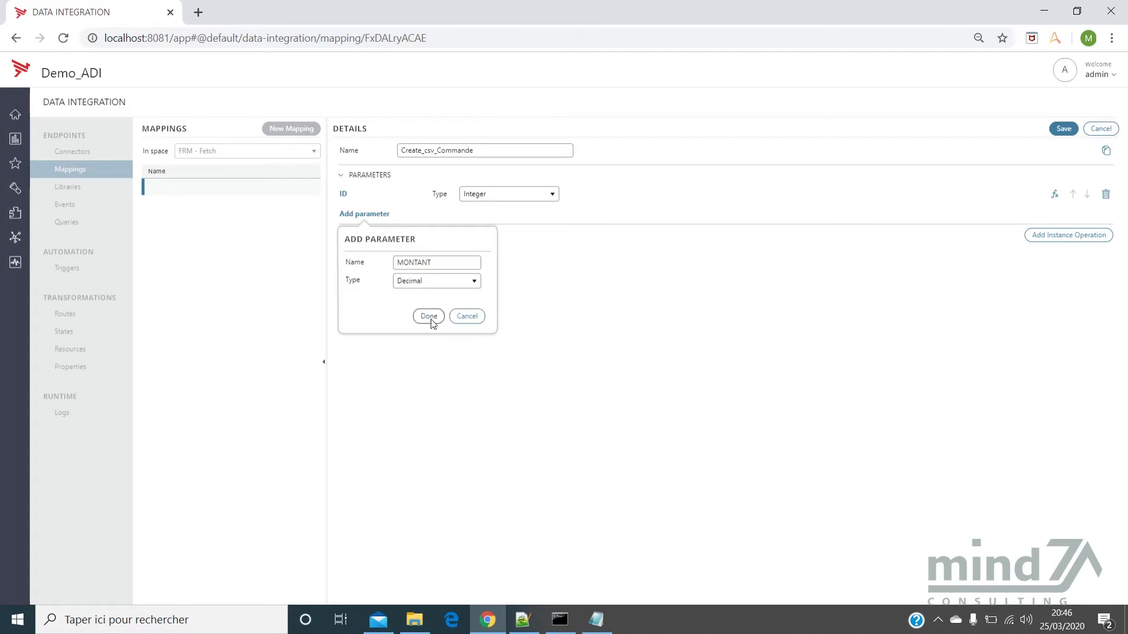
left_click(429, 318)
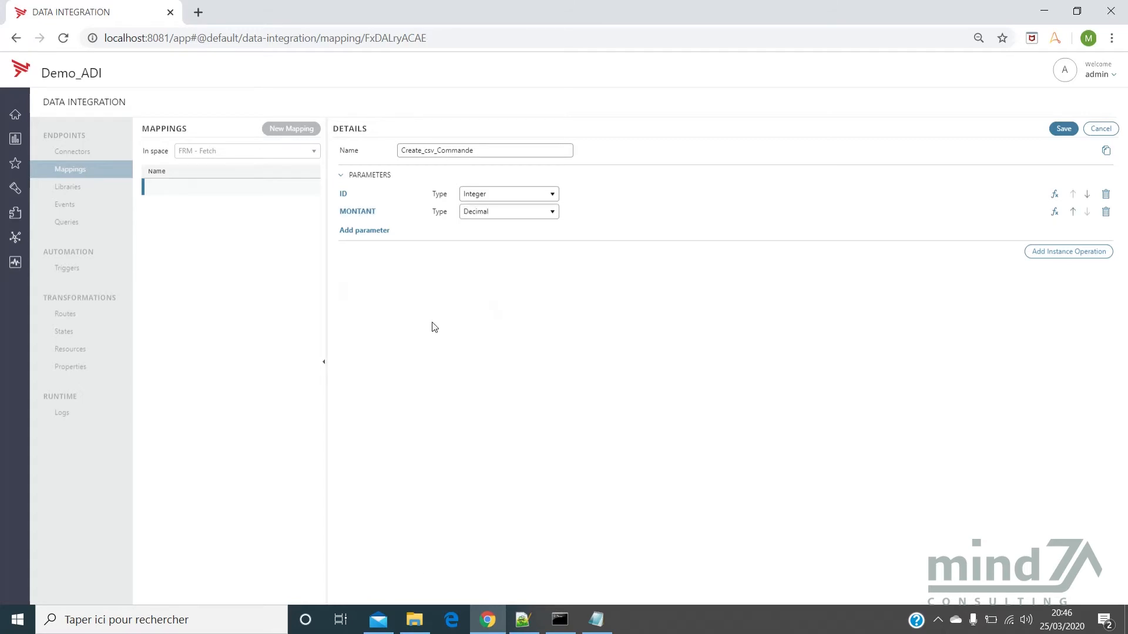
Add an instance operation on the Commande entity to the mapping.
left_click(1095, 255)
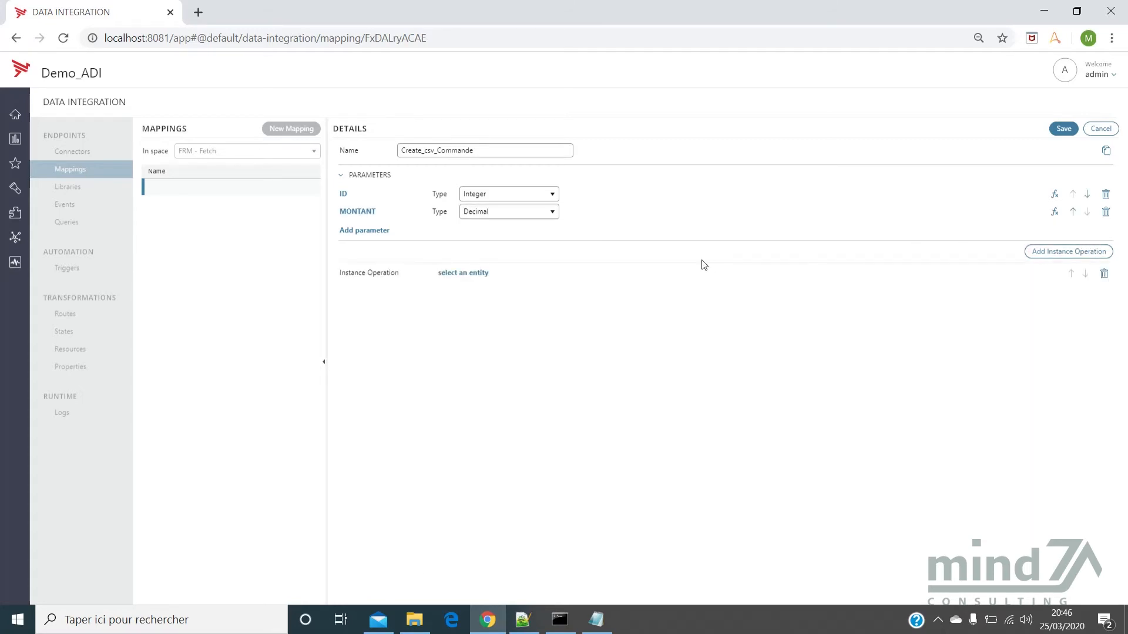
left_click(454, 274)
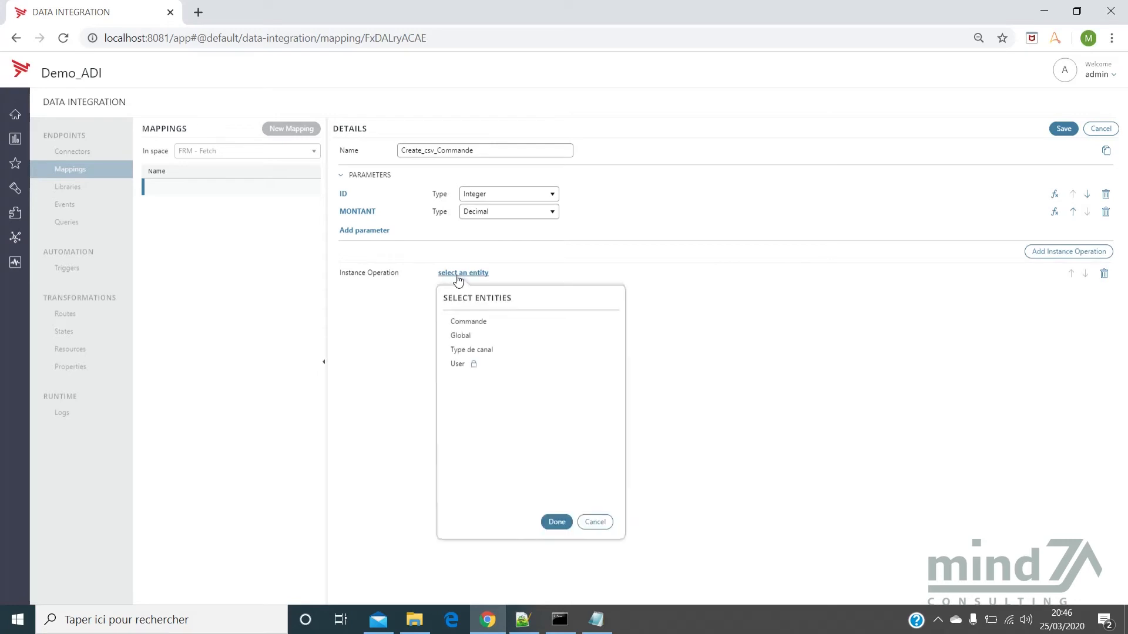
left_click(482, 323)
left_click(556, 521)
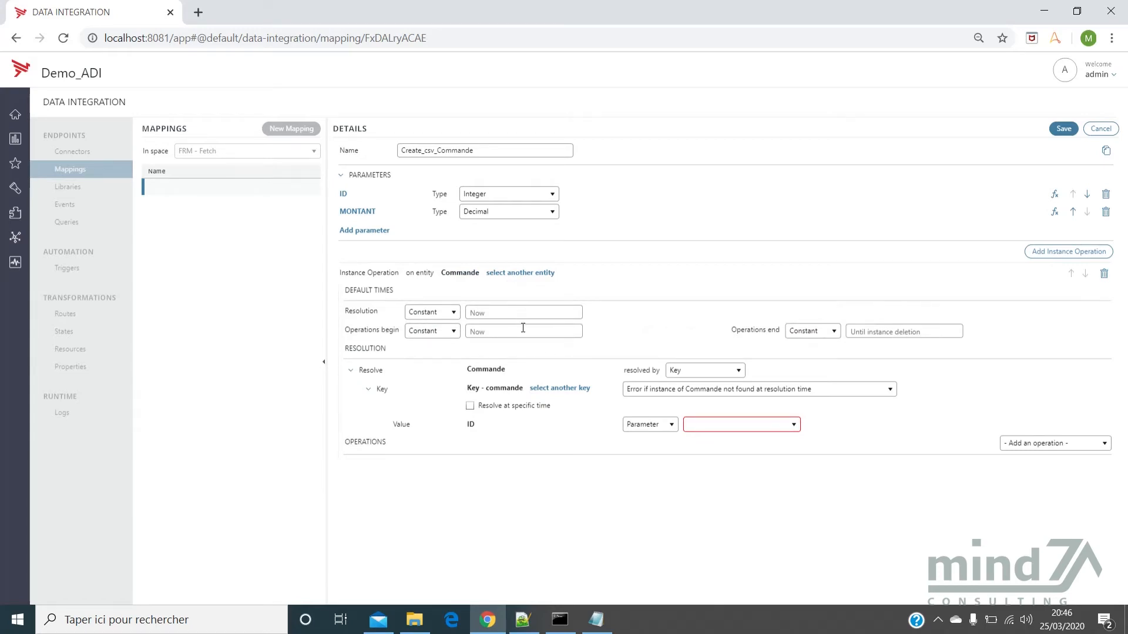
Configure the key resolution to create a Commande instance if not found at resolution time or after, with the ID parameter as key value.
left_click(696, 394)
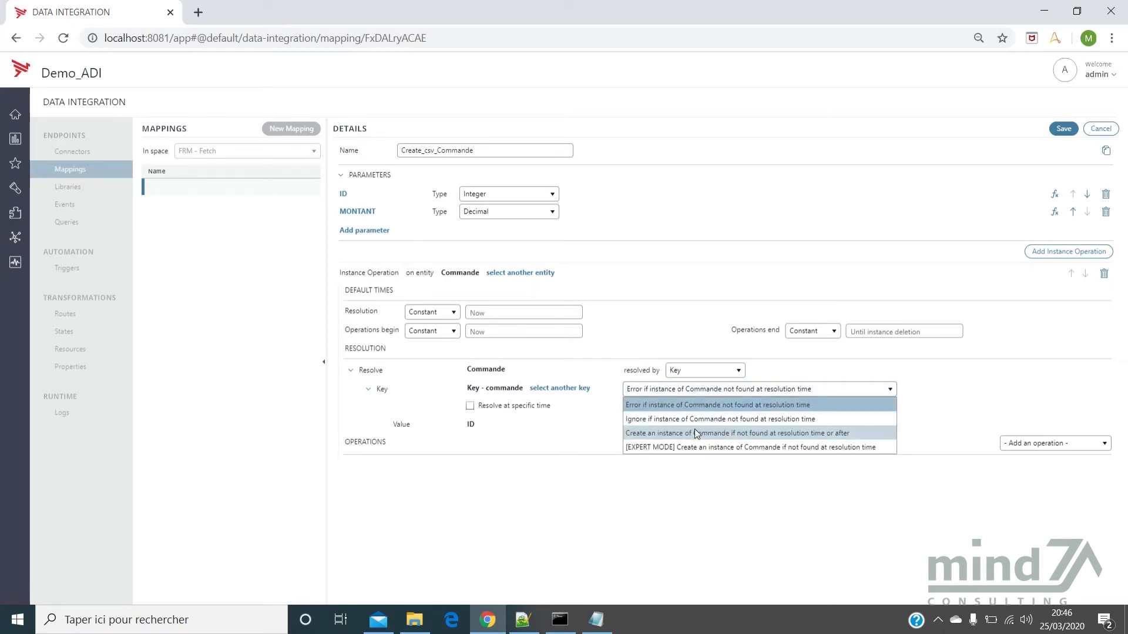
left_click(696, 434)
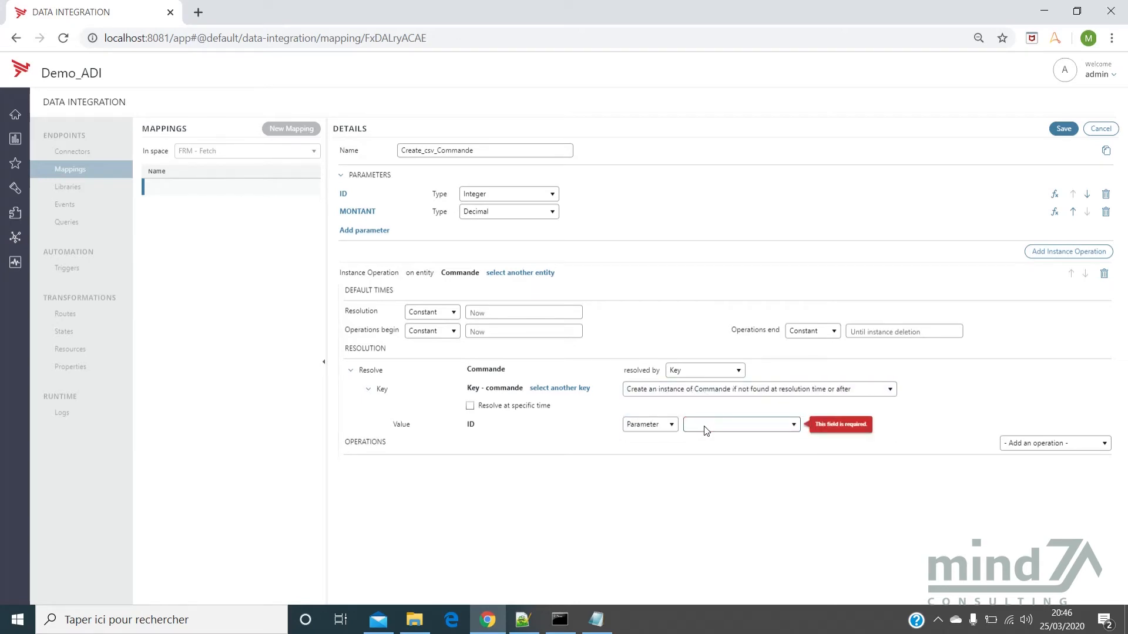
left_click(705, 428)
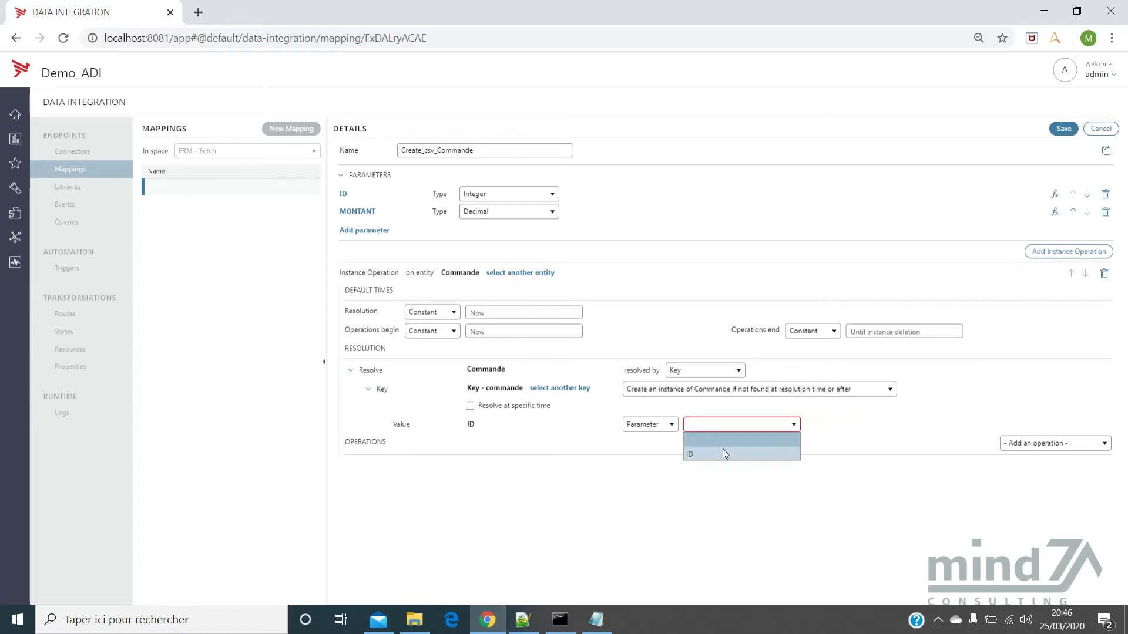
left_click(727, 455)
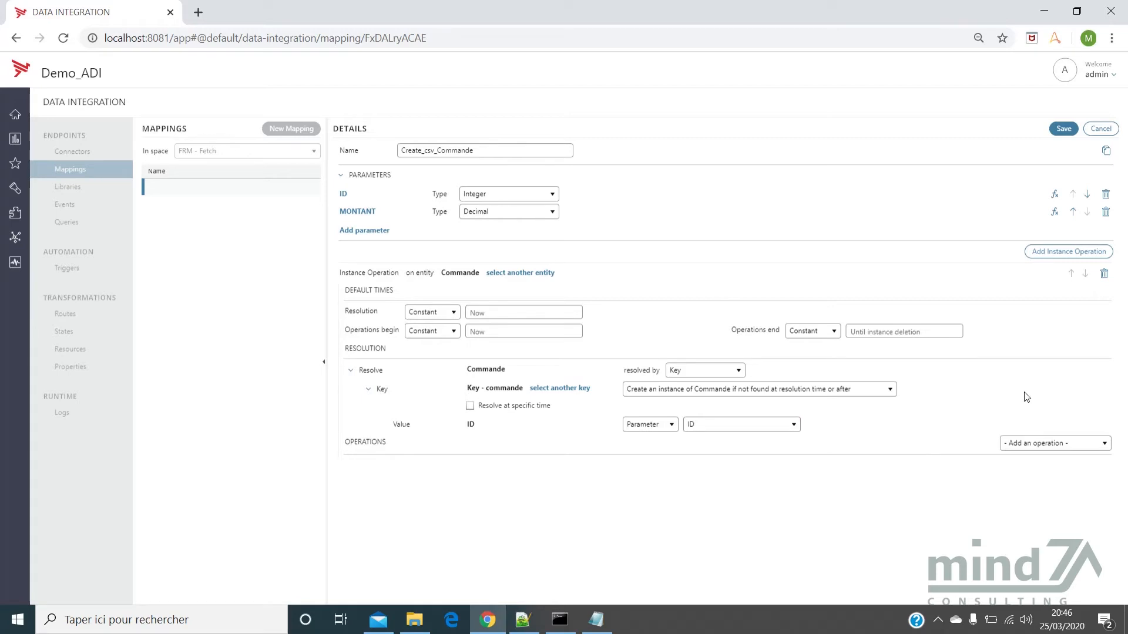
Add an operation changing the Montant attribute's value, feed it from the MONTANT parameter, and save the mapping.
left_click(1030, 442)
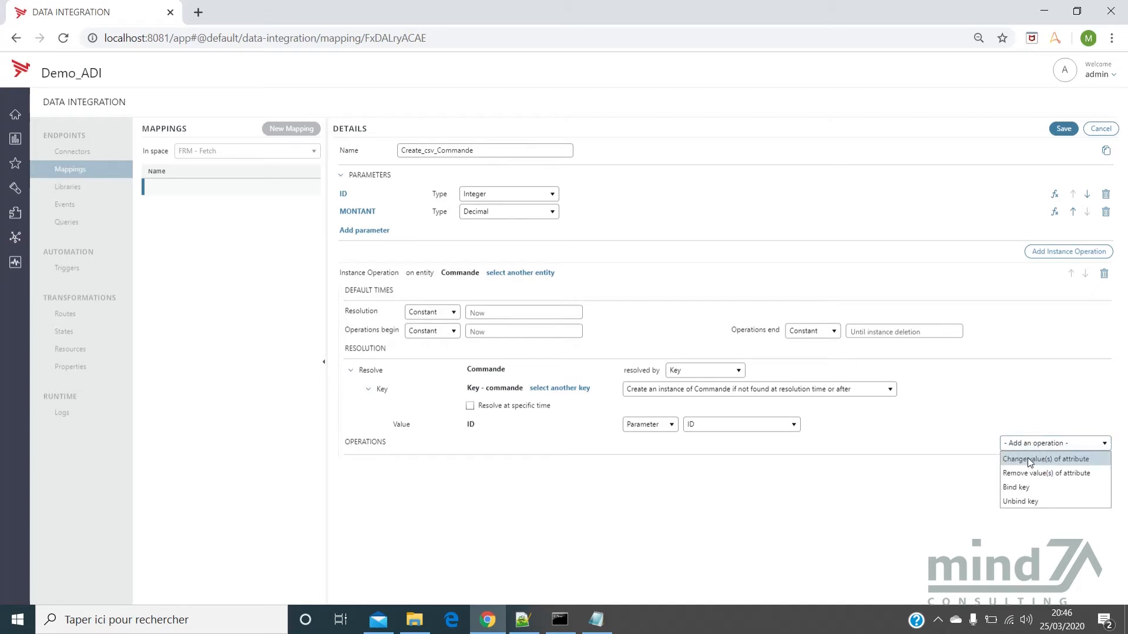
left_click(1030, 459)
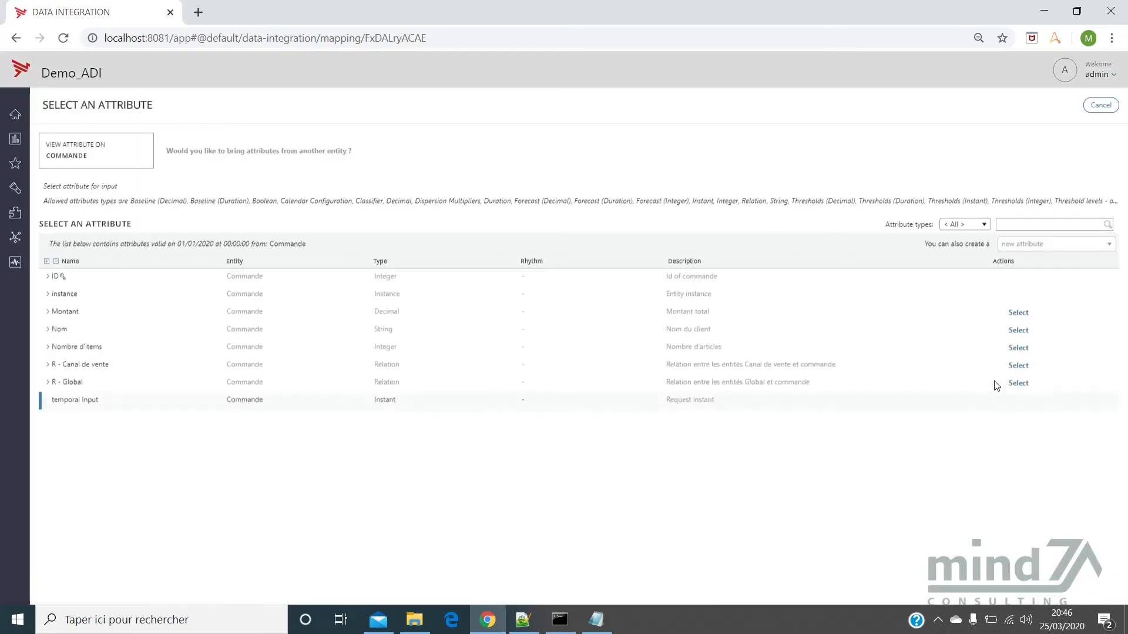
left_click(1024, 313)
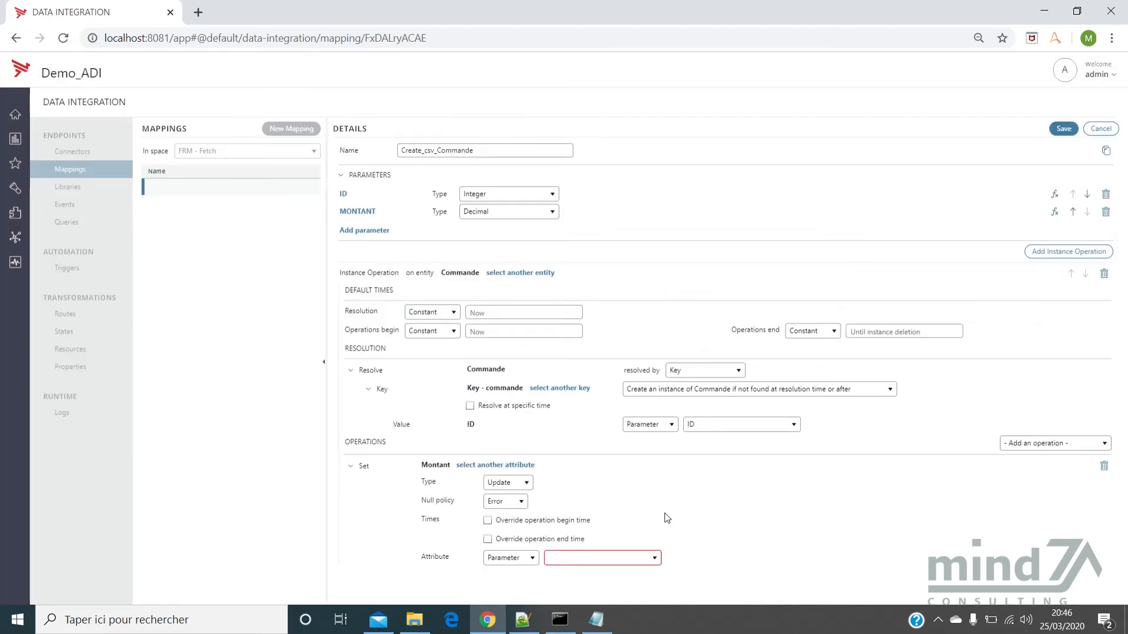
left_click(609, 561)
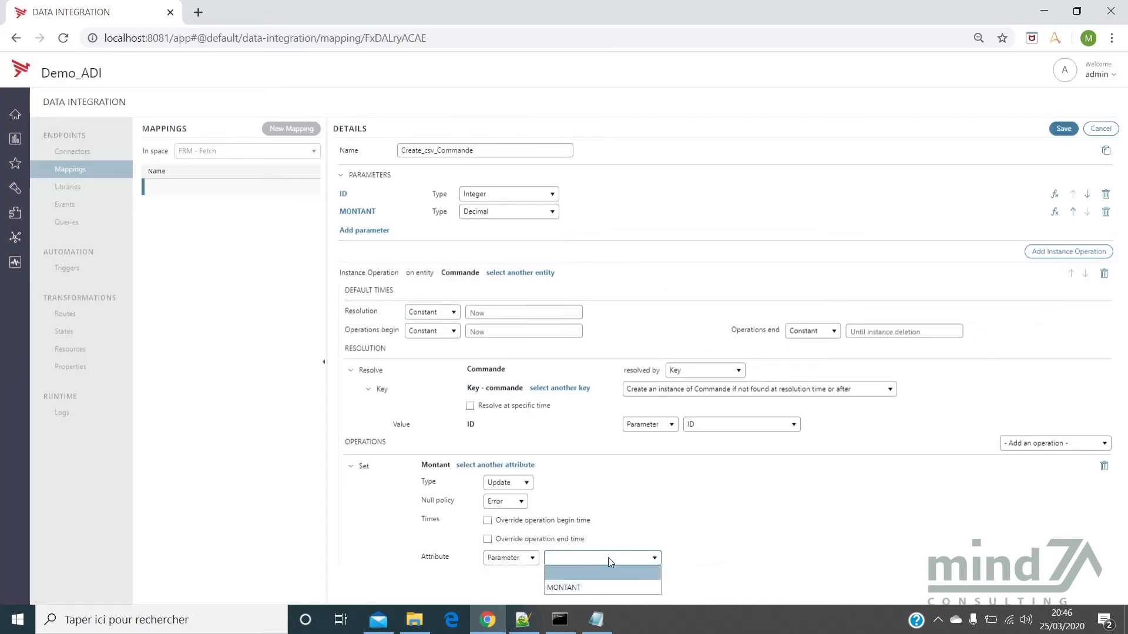
left_click(615, 586)
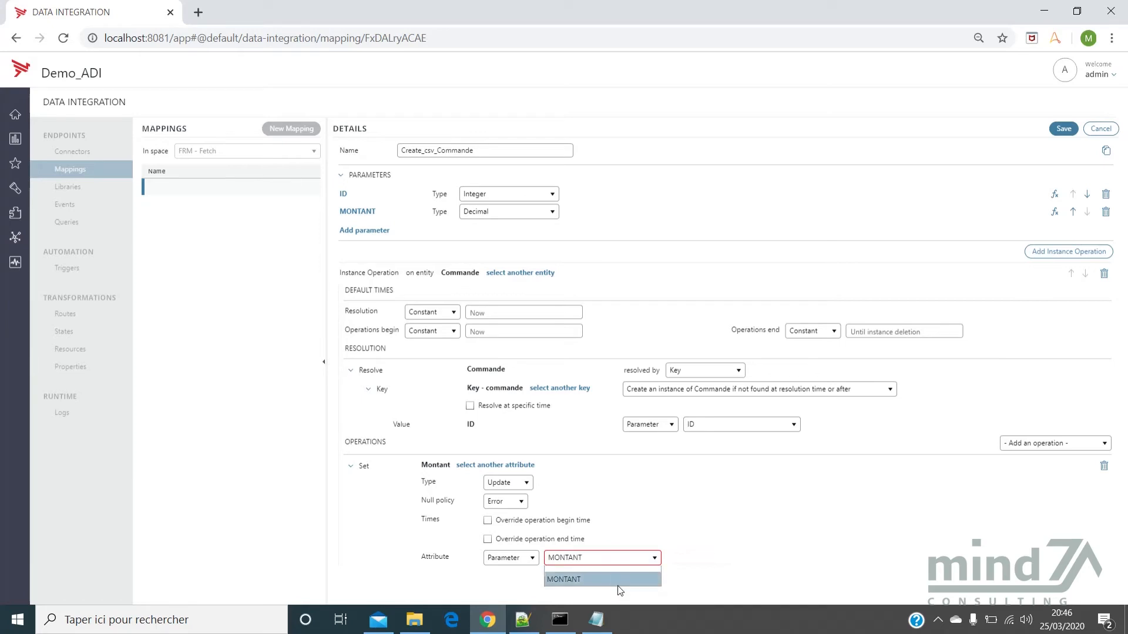
left_click(1064, 129)
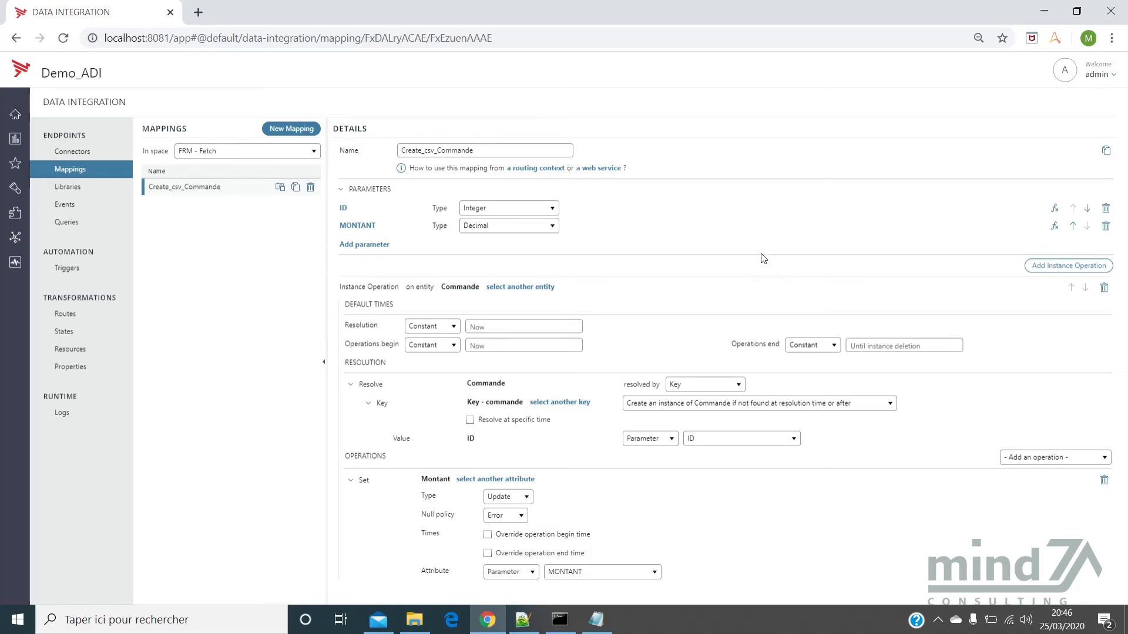
Create a new routing context named CSV_Commande in the FRM - Fetch space.
left_click(105, 316)
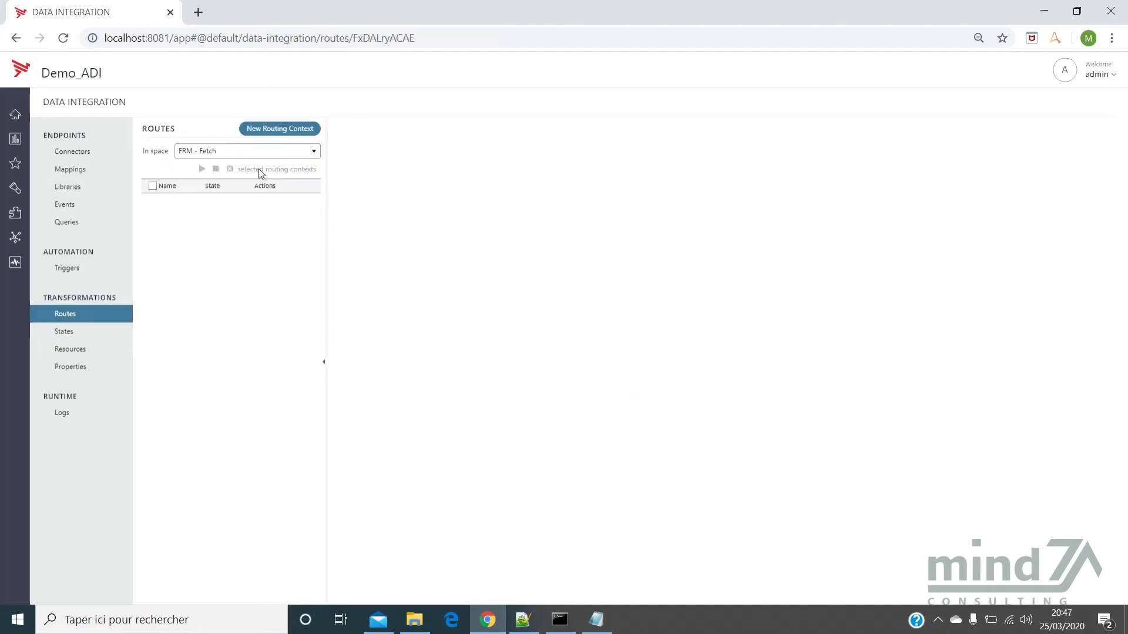
left_click(260, 135)
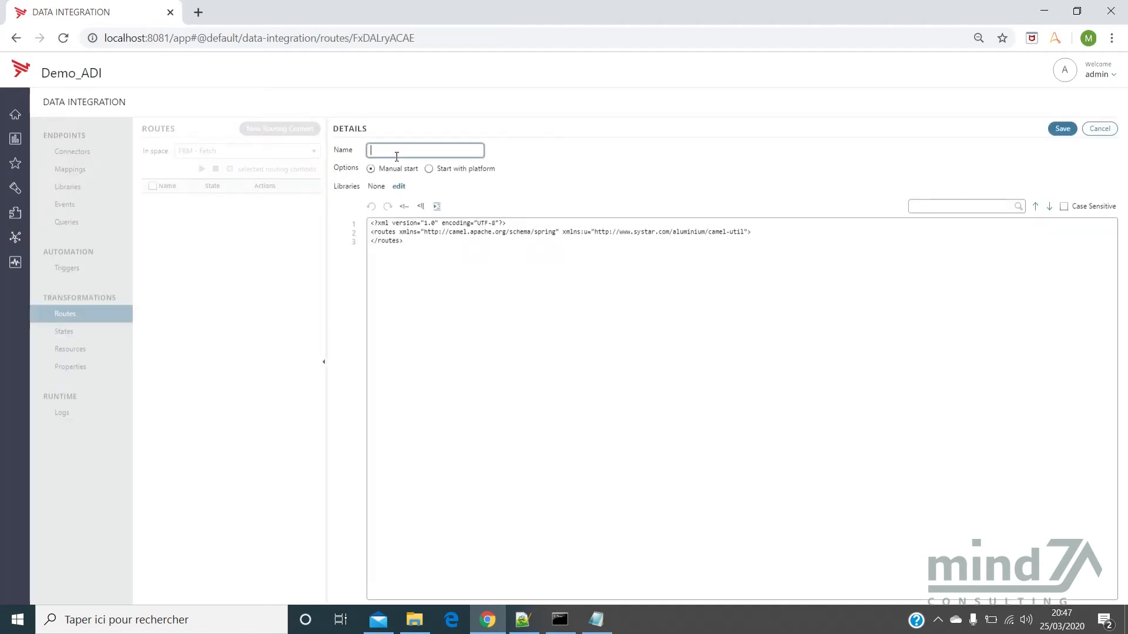
type("CSV_")
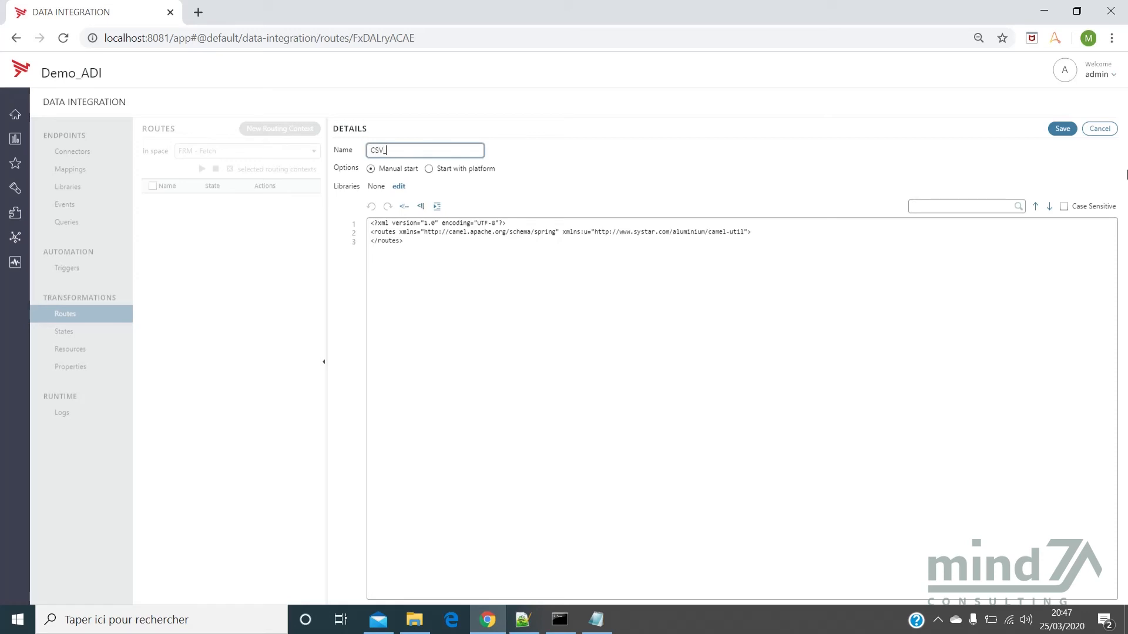
type("Commande")
Examine the prepared route XML in Notepad++, from the FICHIER_COMMANDE file source and Donnees_* filter to the split block and Create_csv_Commande target.
left_click(523, 620)
left_click(189, 117)
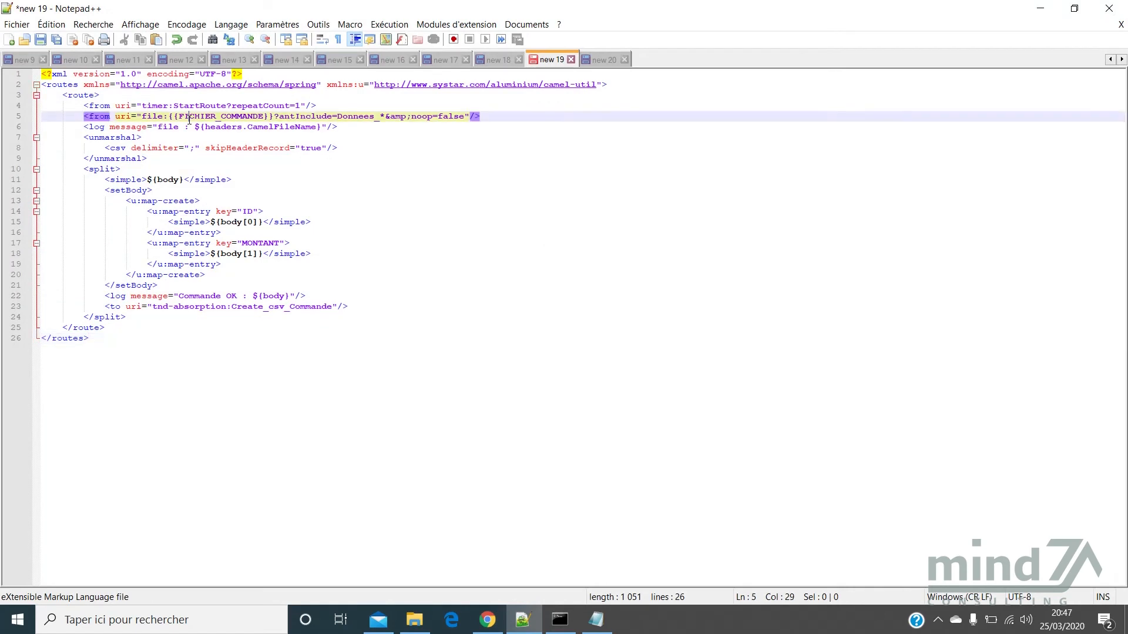
left_click_drag(180, 115, 266, 117)
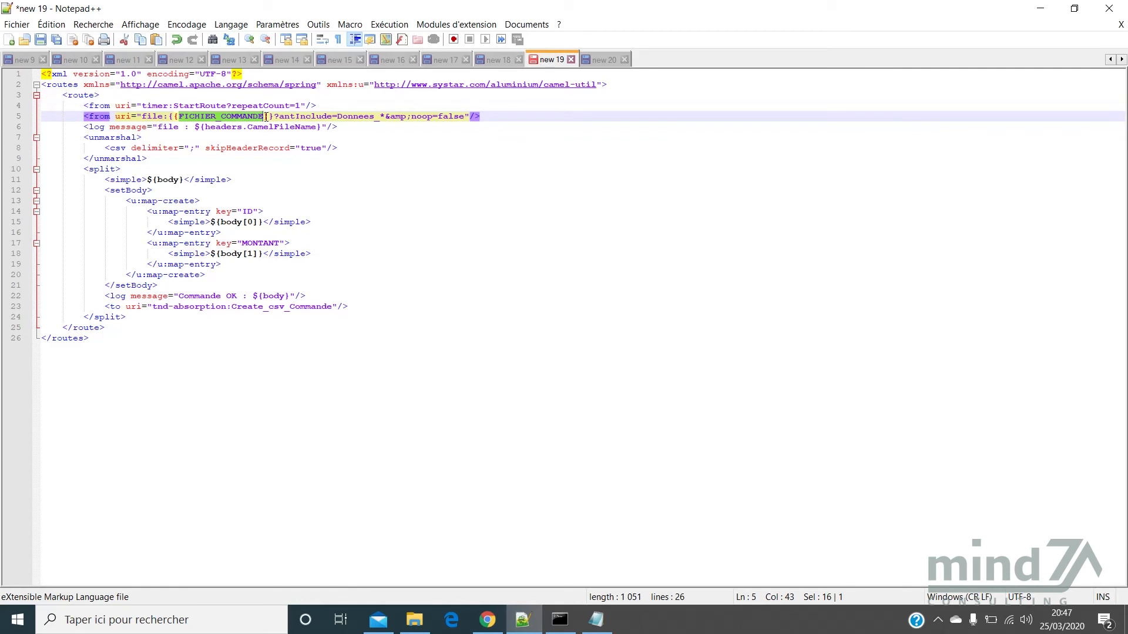
left_click_drag(266, 116, 273, 115)
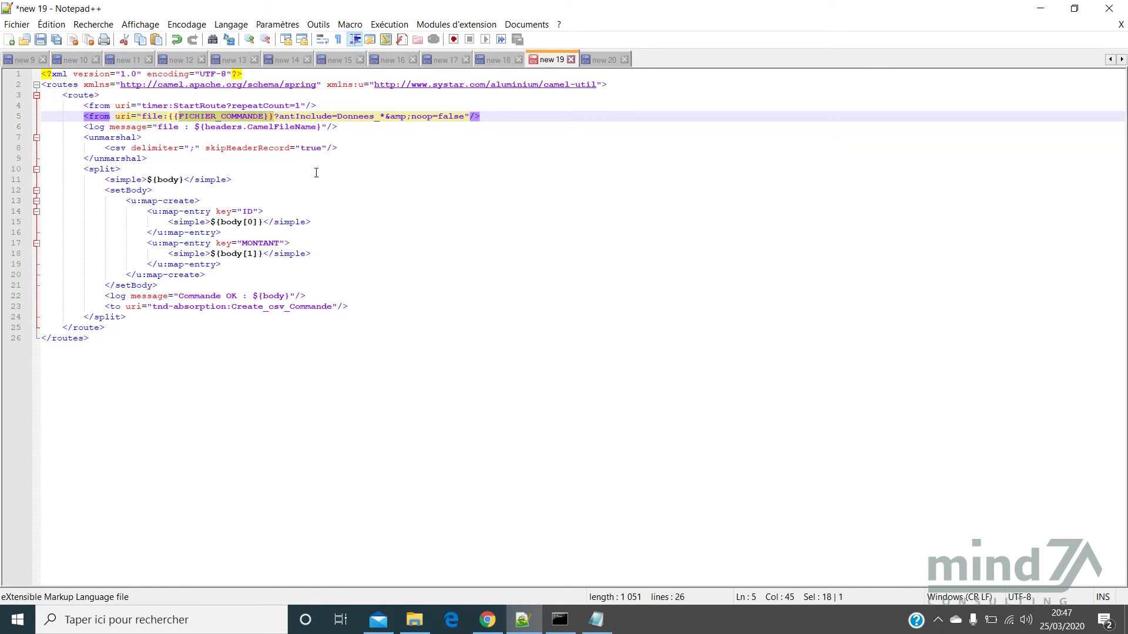
left_click(350, 115)
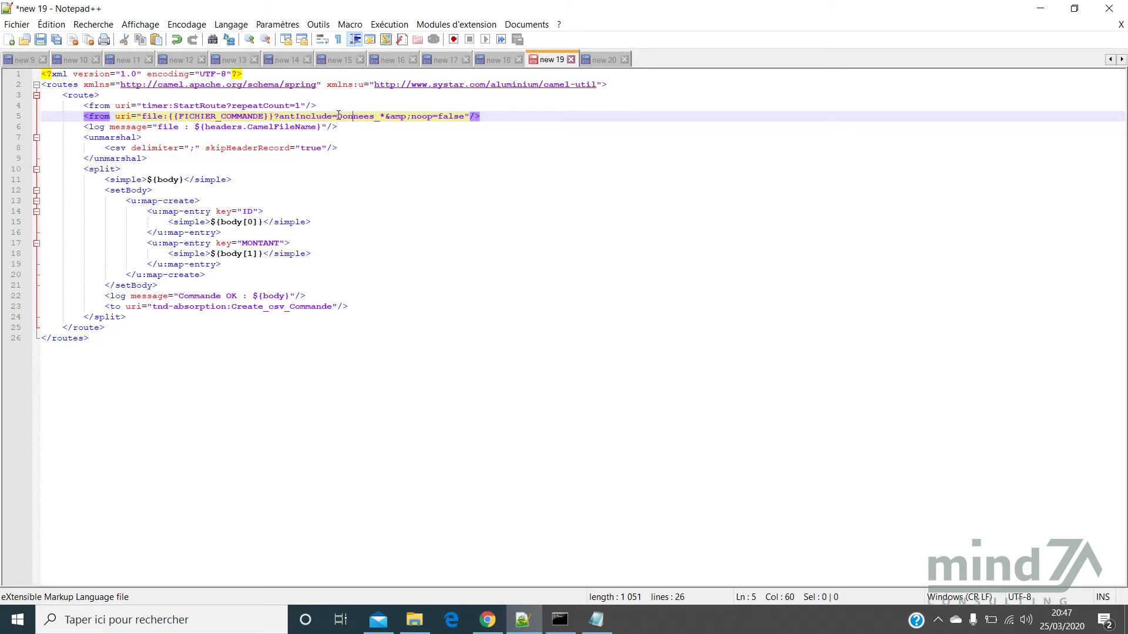
left_click_drag(338, 115, 381, 117)
left_click(80, 168)
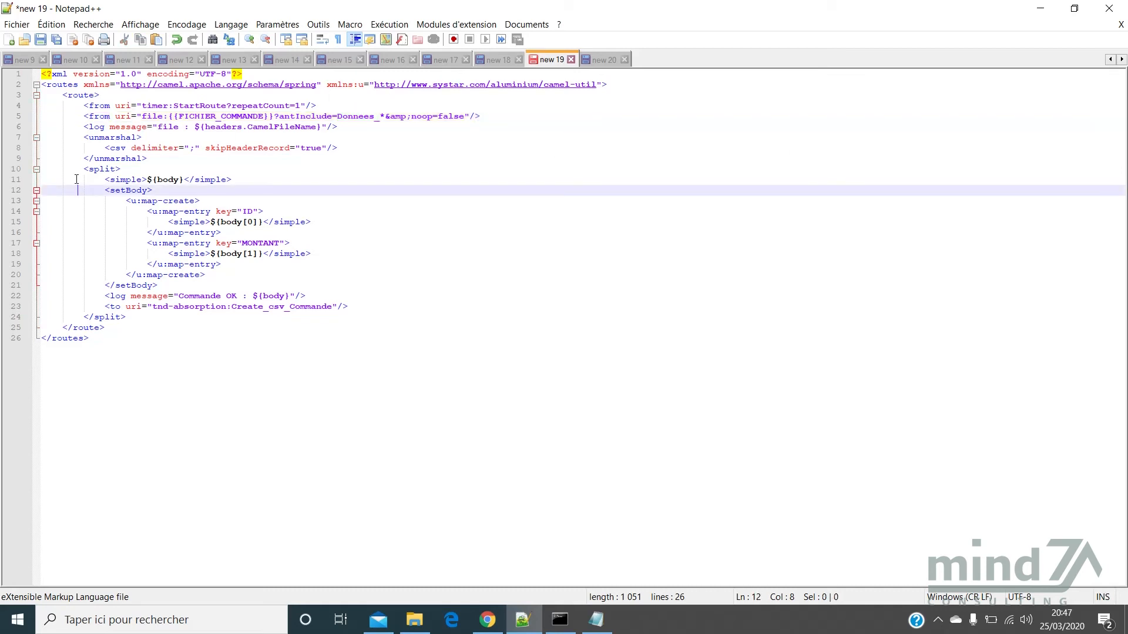
left_click_drag(80, 168, 121, 205)
left_click(252, 211)
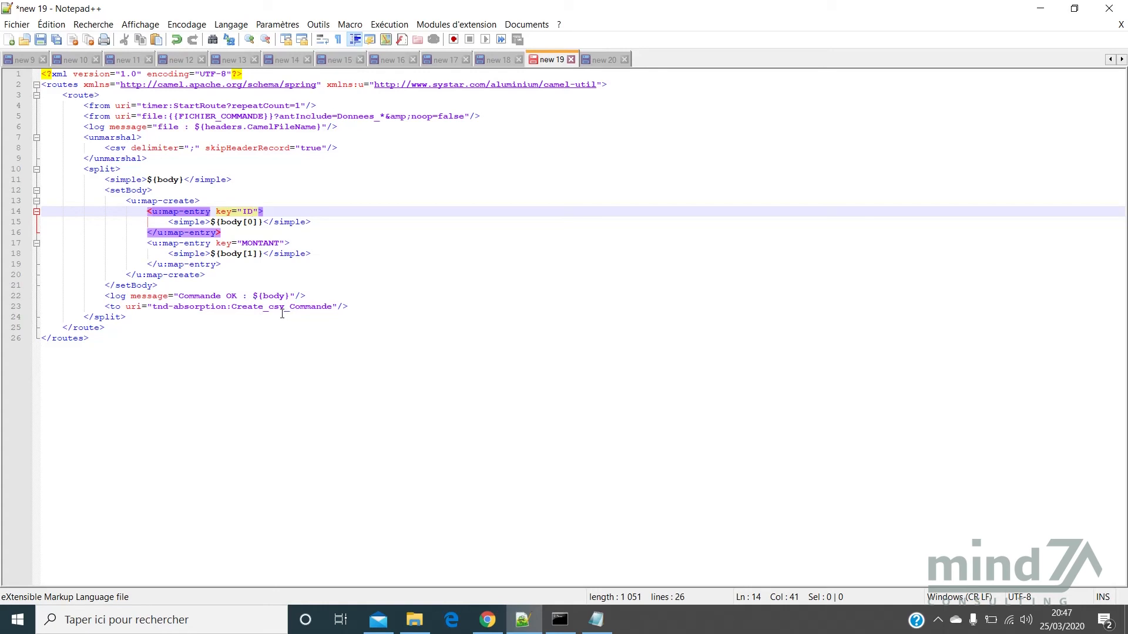
left_click_drag(233, 303, 316, 306)
Copy the entire route XML from Notepad++ over the default code of the CSV_Commande routing context in the browser, and save it.
left_click(262, 361)
key("ctrl+a")
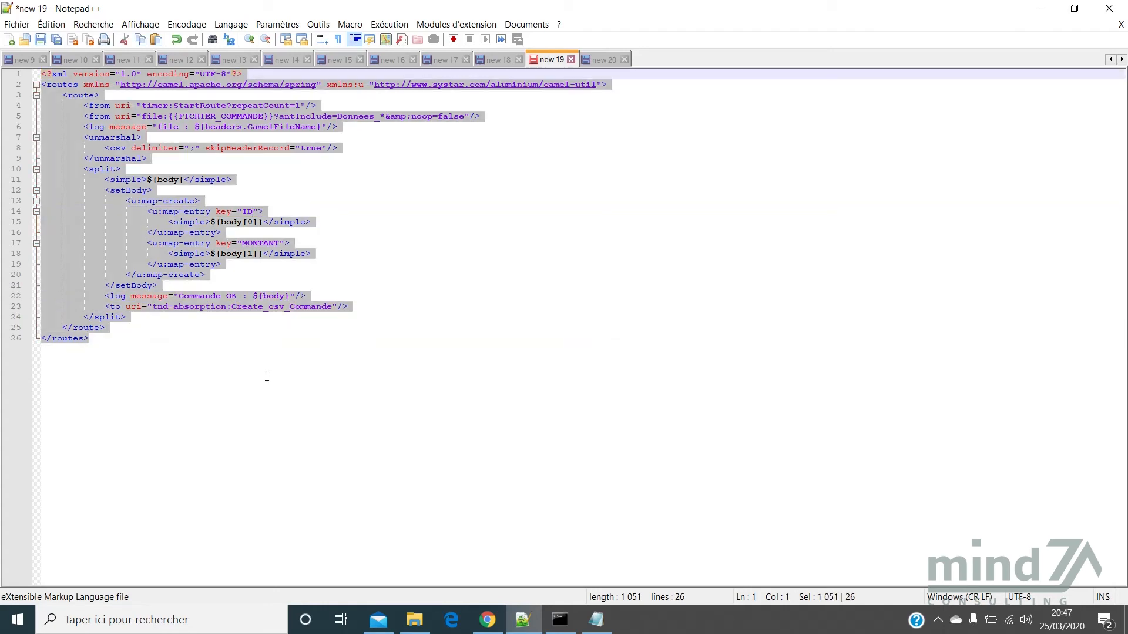
key("alt+Tab")
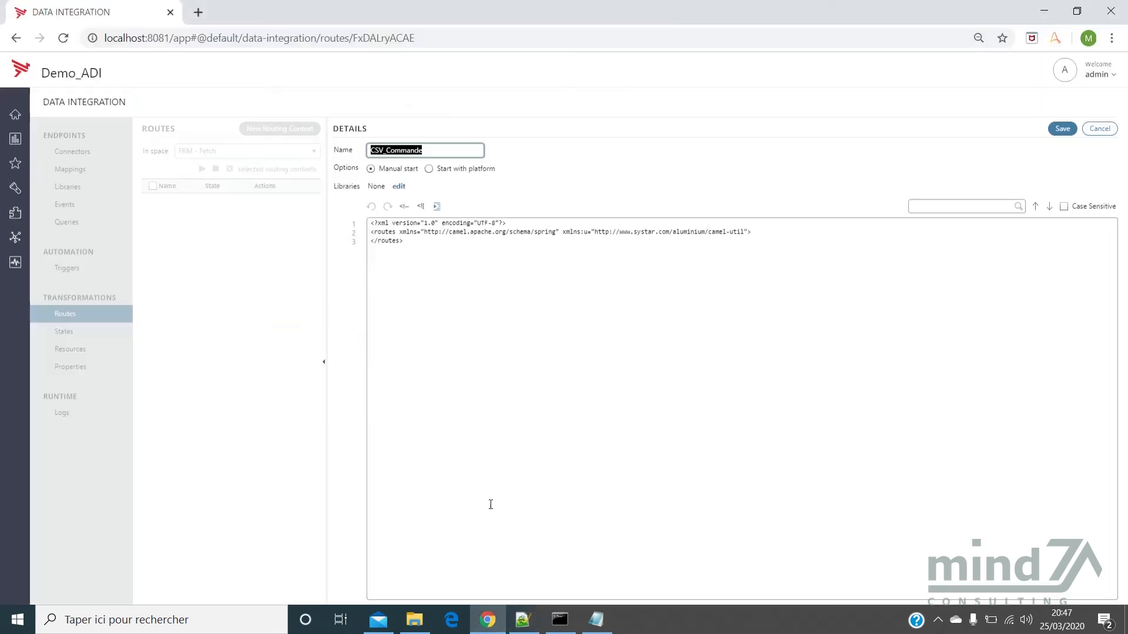
left_click(494, 417)
key("ctrl+a")
key("ctrl+v")
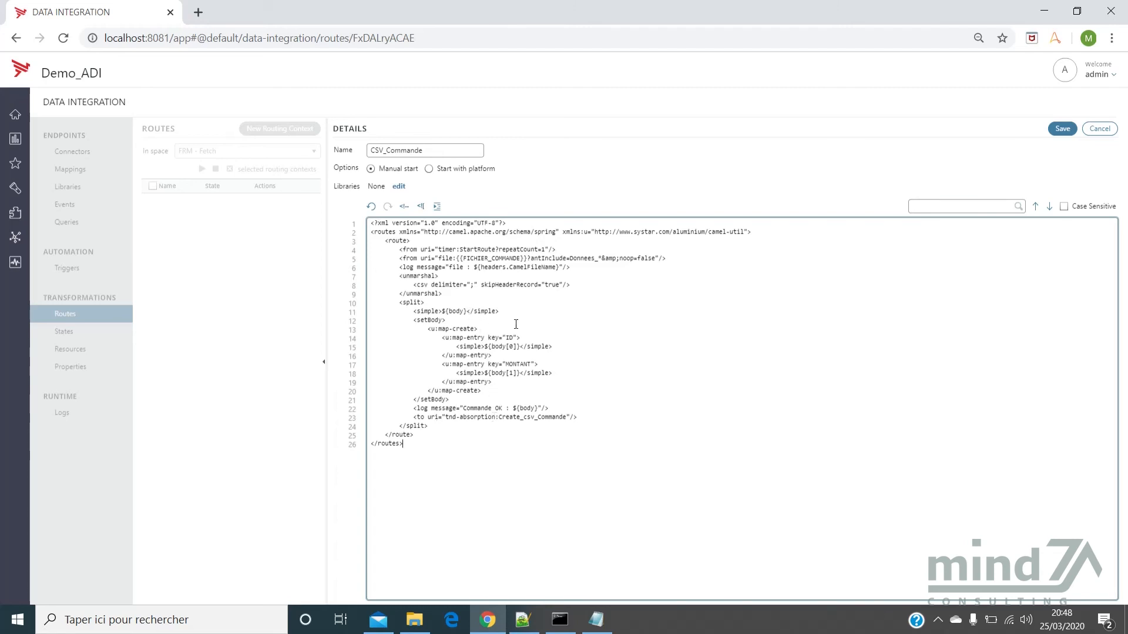
left_click(1062, 128)
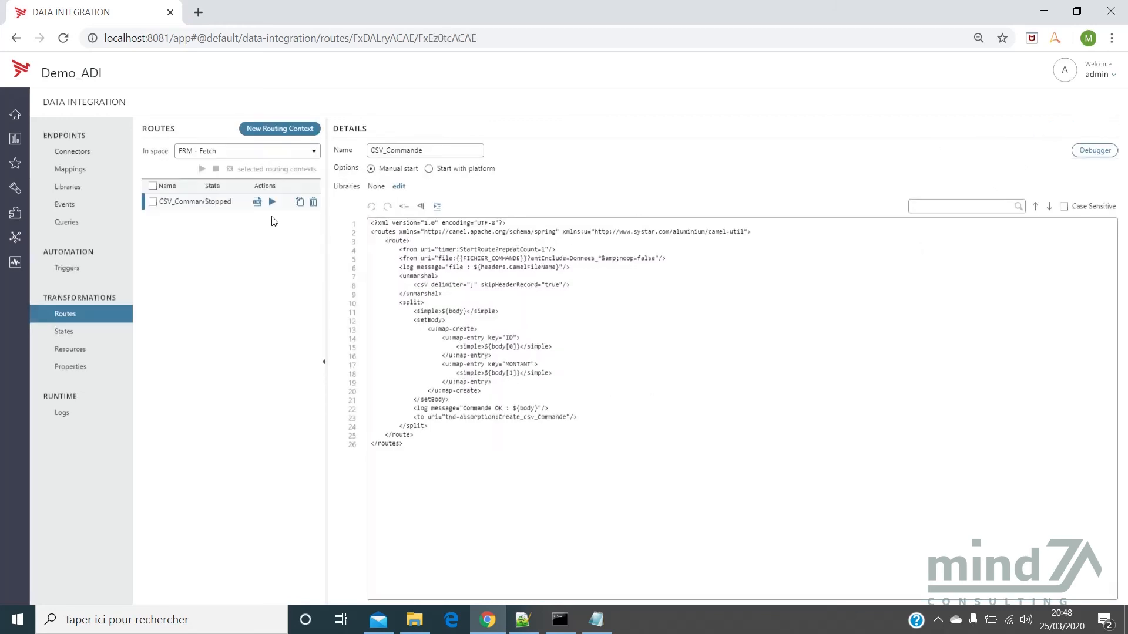
Start the CSV_Commande routing context and inspect several order messages in its runtime log with the Info level included.
left_click(270, 203)
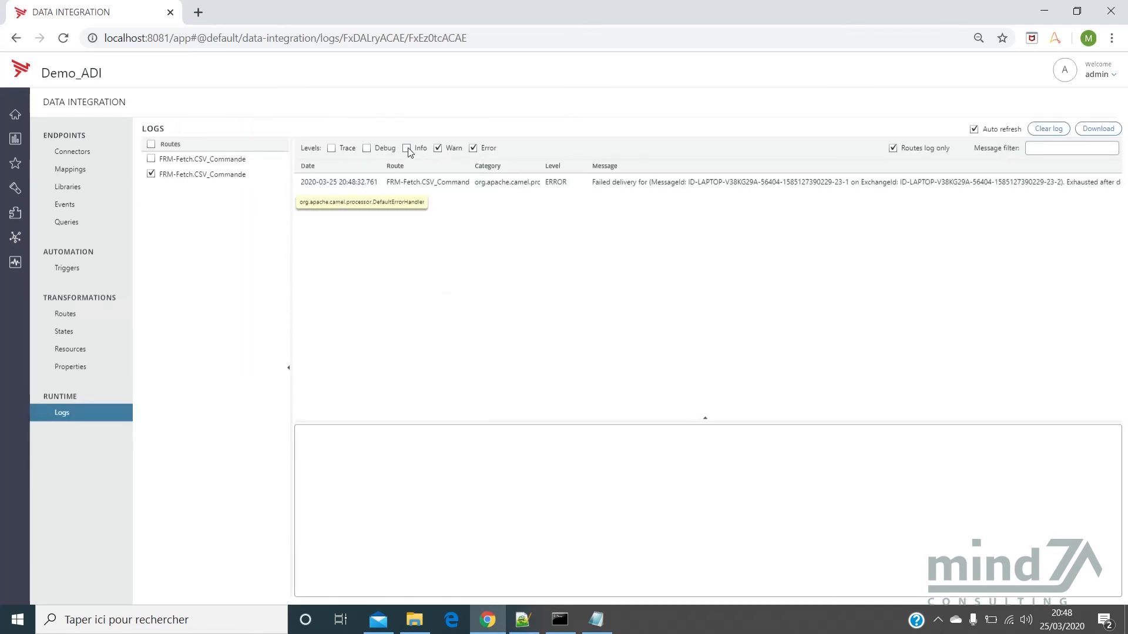
left_click(407, 149)
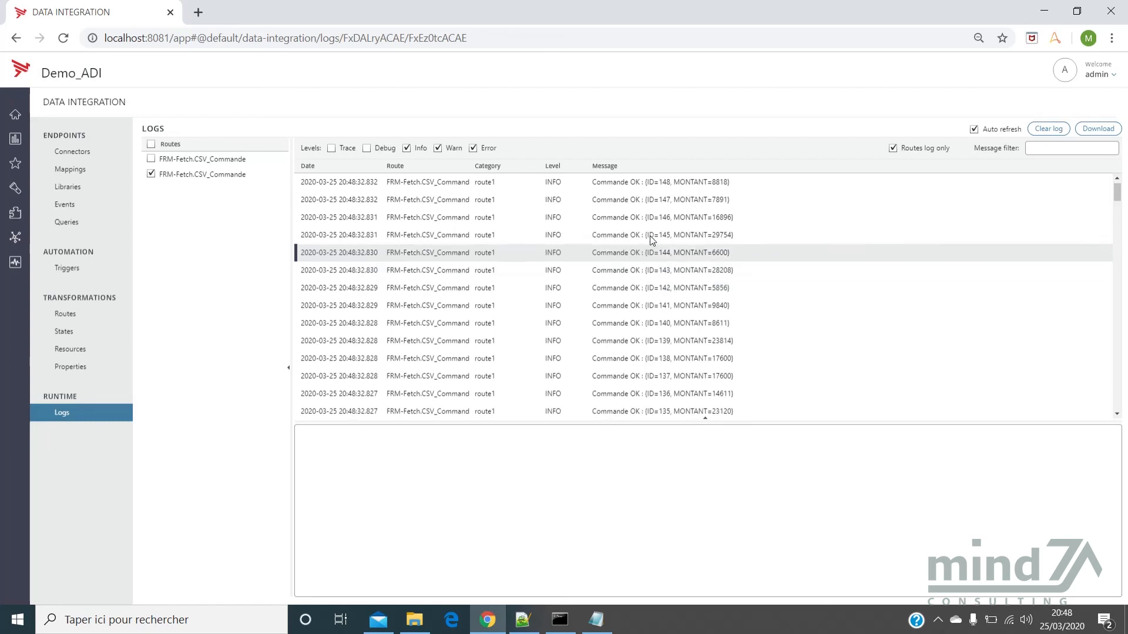
left_click(609, 183)
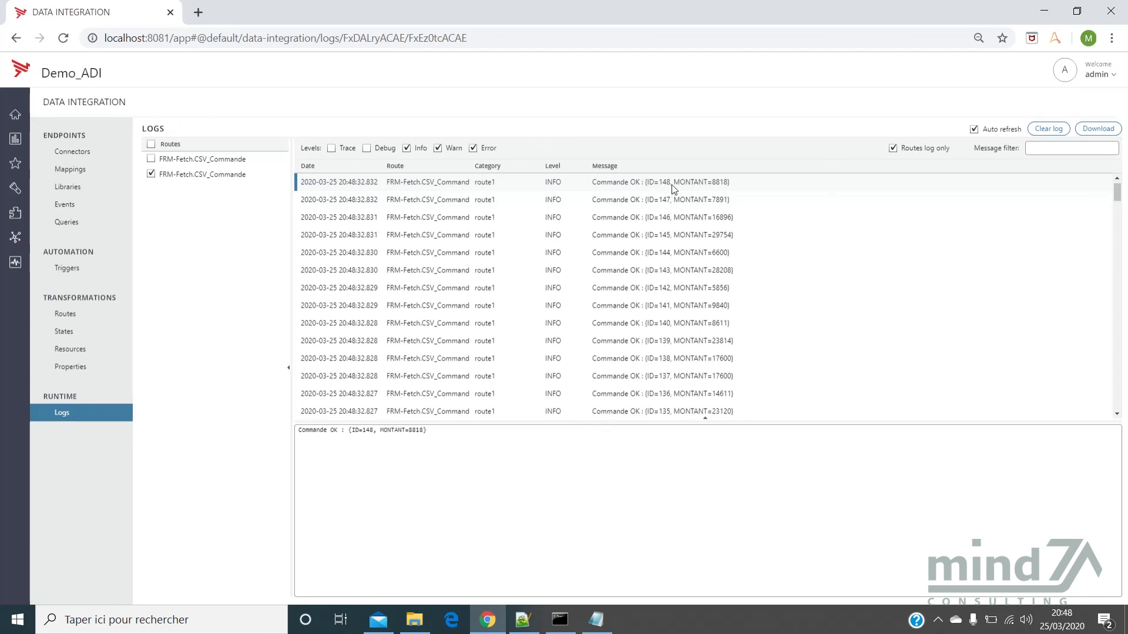
left_click(692, 205)
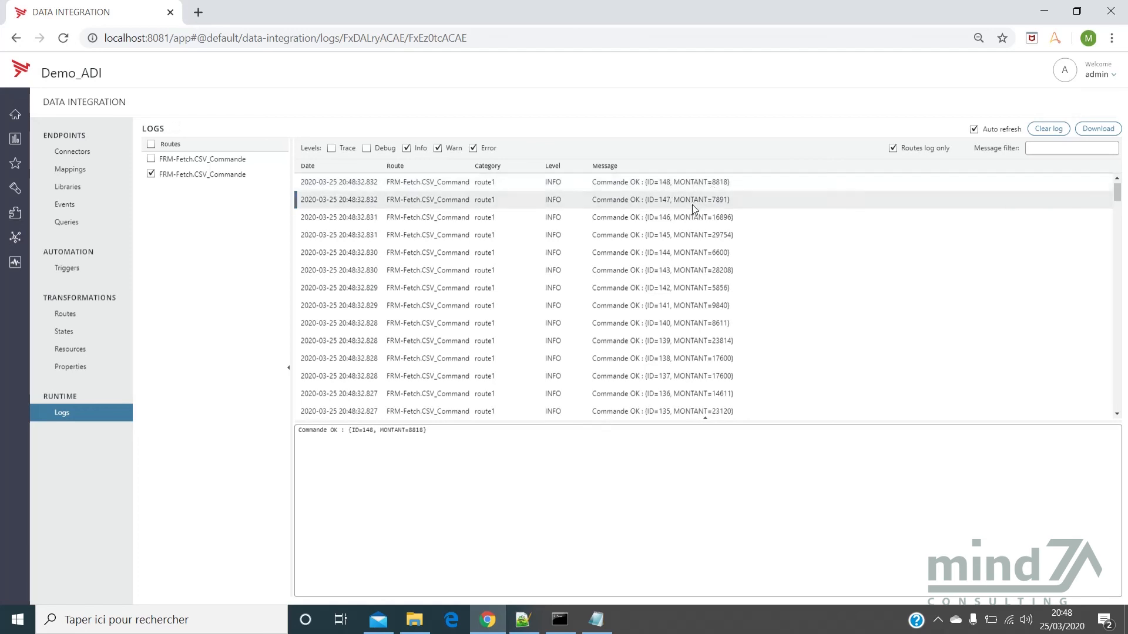
left_click(691, 257)
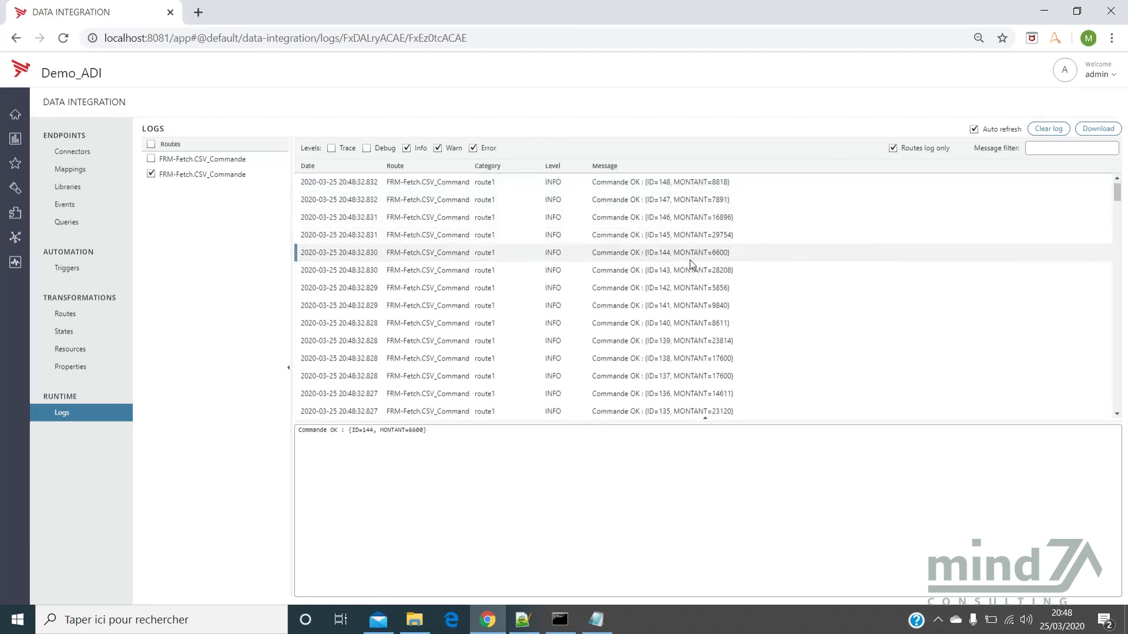
left_click(693, 308)
left_click(694, 322)
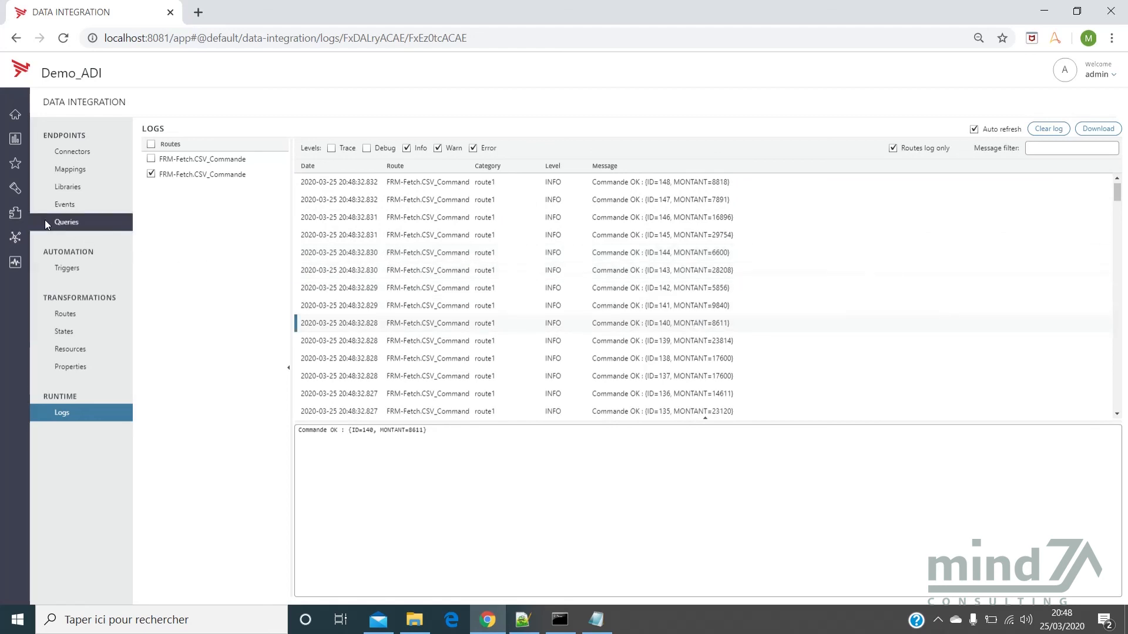
Explore the instances of the Commande entity with the ID and Montant attributes displayed.
left_click(14, 191)
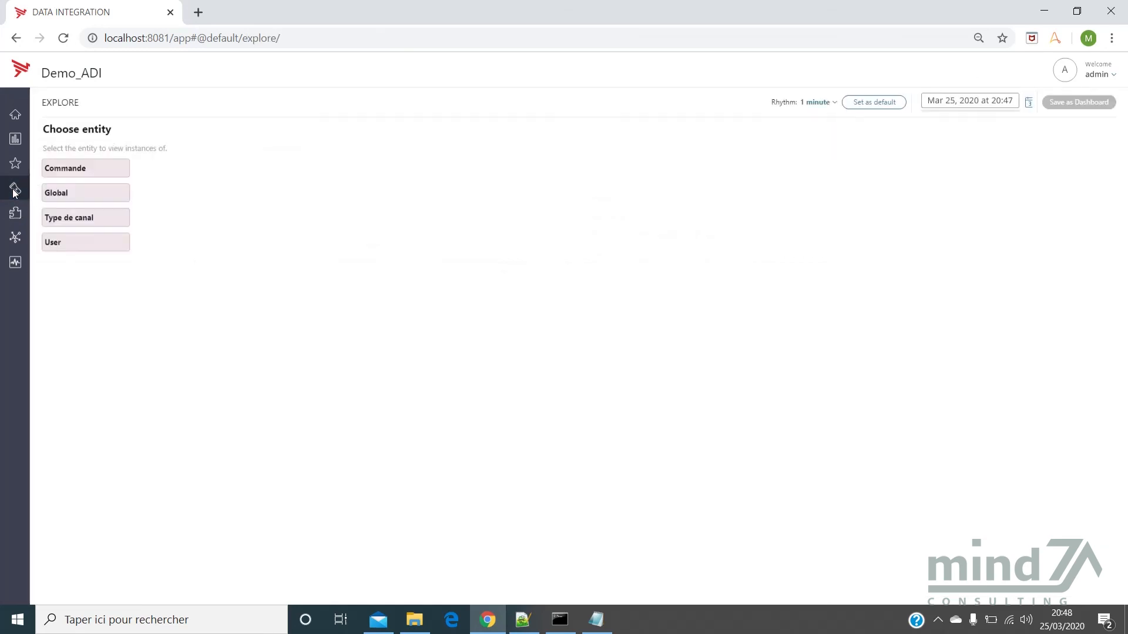
left_click(67, 174)
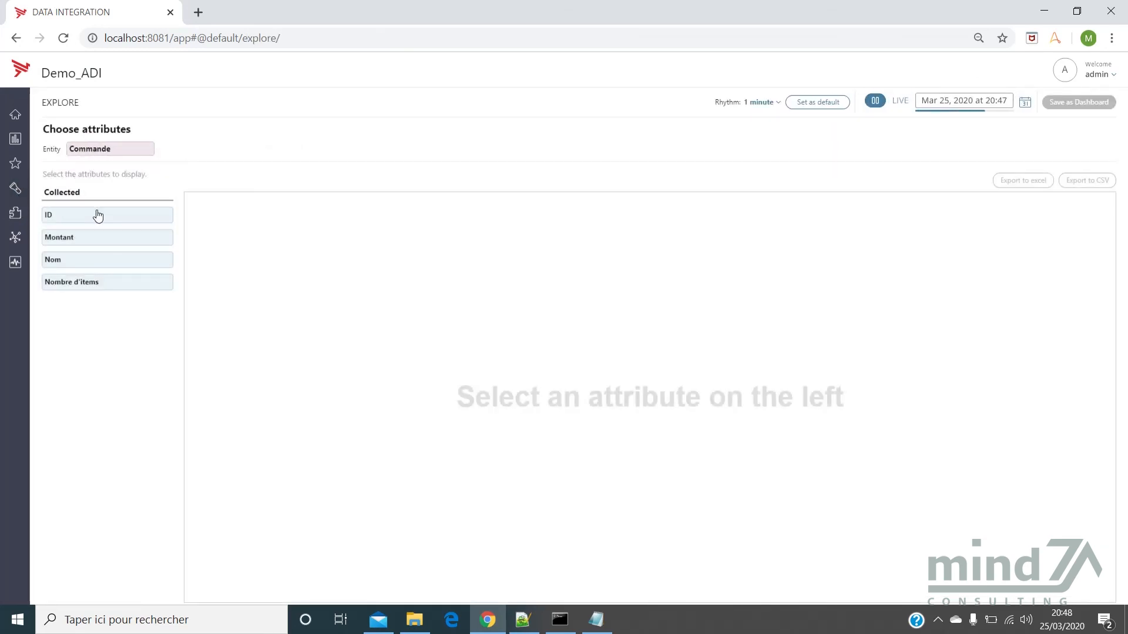
left_click(97, 216)
left_click(104, 218)
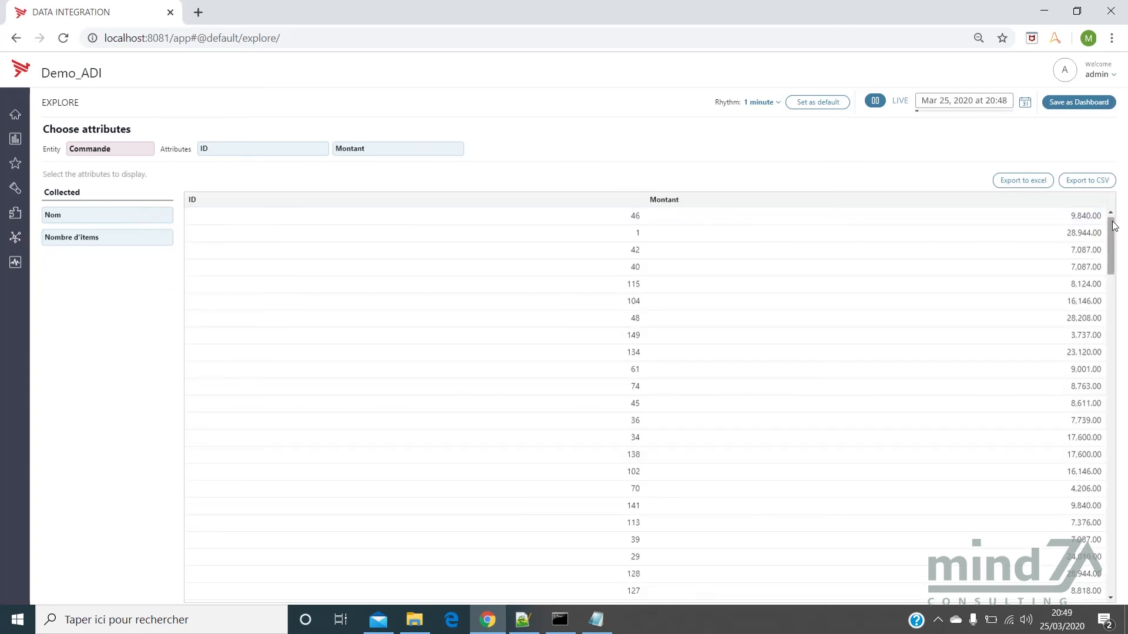
left_click_drag(1114, 226, 1046, 221)
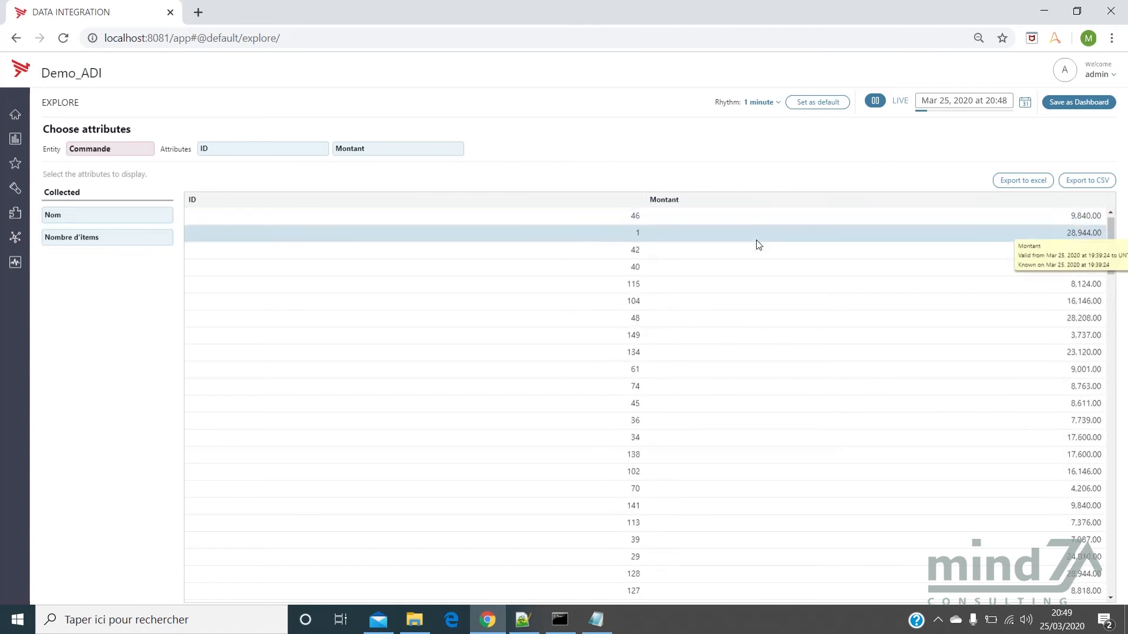